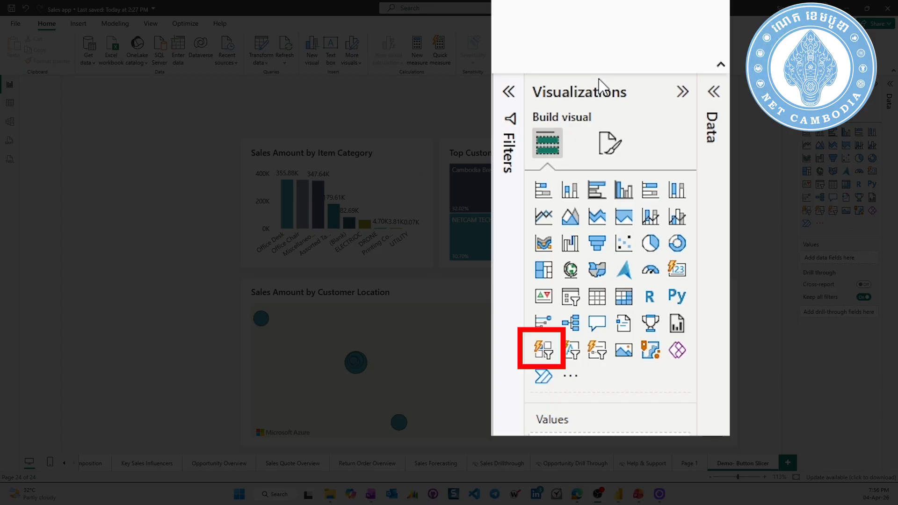
# Add a button slicer and fit it beside the Top Customer Sales Contributions treemap, matching the treemap's height
pyautogui.click(808, 213)
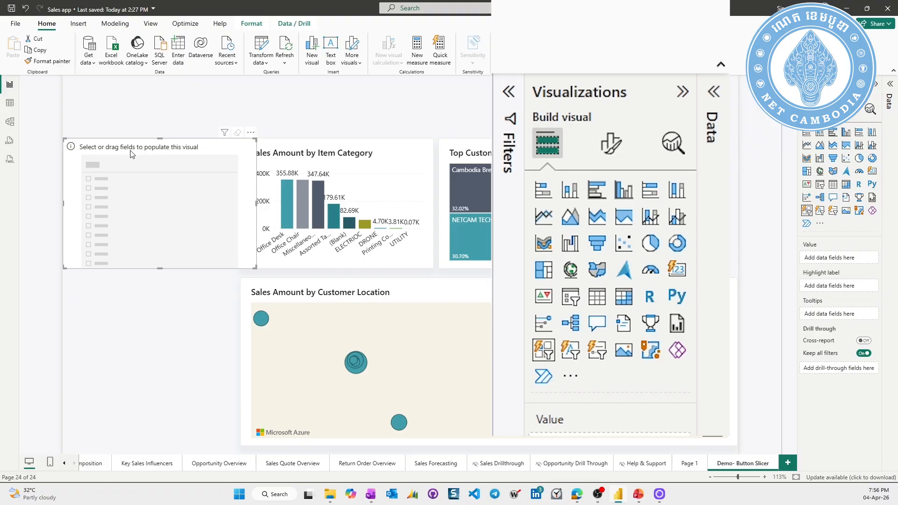
pyautogui.moveTo(134, 150); pyautogui.dragTo(608, 150)
pyautogui.moveTo(540, 199); pyautogui.dragTo(653, 200)
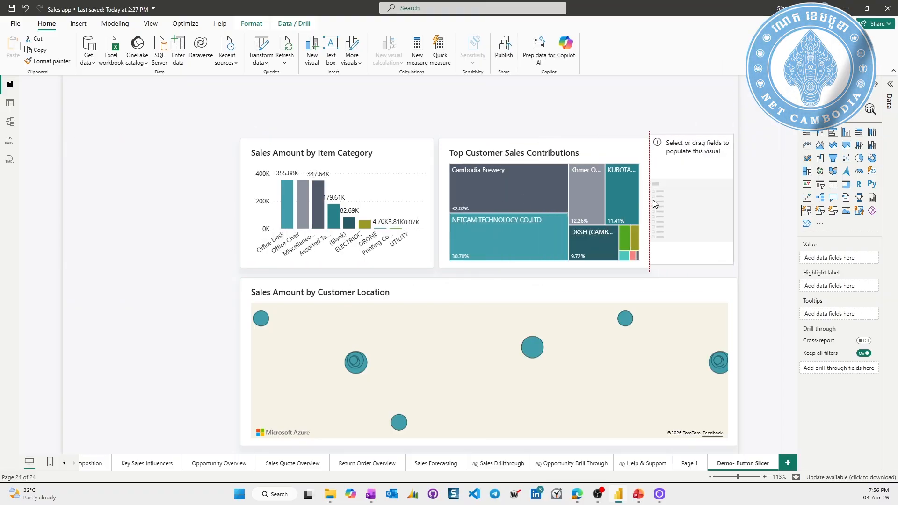
pyautogui.moveTo(694, 264); pyautogui.dragTo(695, 268)
pyautogui.moveTo(693, 136); pyautogui.dragTo(694, 139)
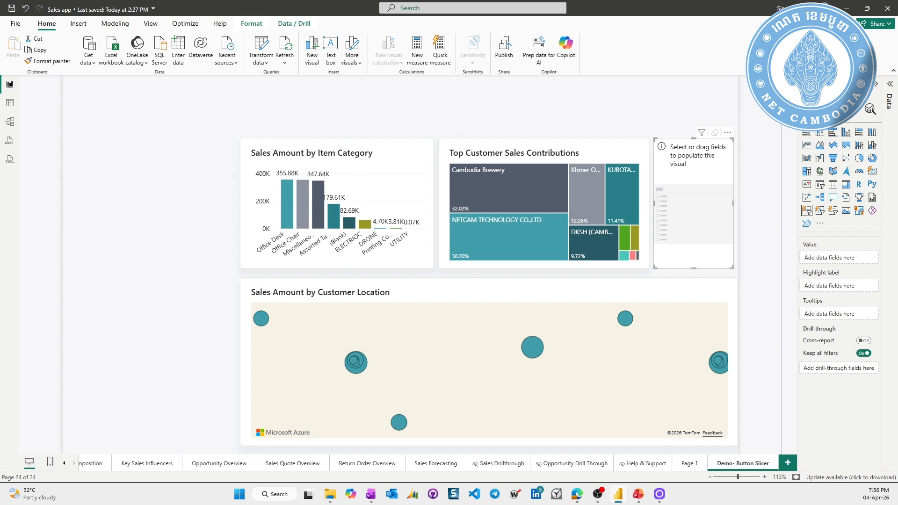
# Assign the Calendar Year field from the Date table's standard calendar as the button slicer's value
pyautogui.click(890, 84)
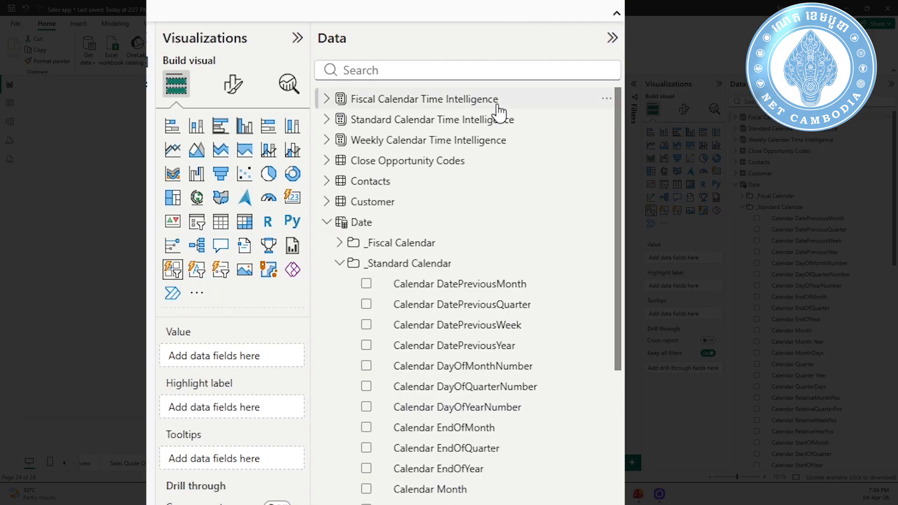
pyautogui.scroll(-5, 481, 361)
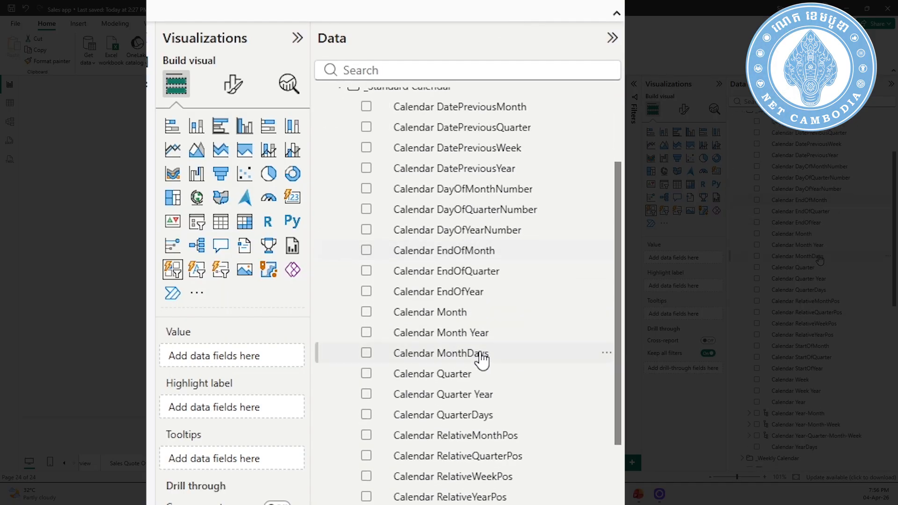
pyautogui.click(376, 457)
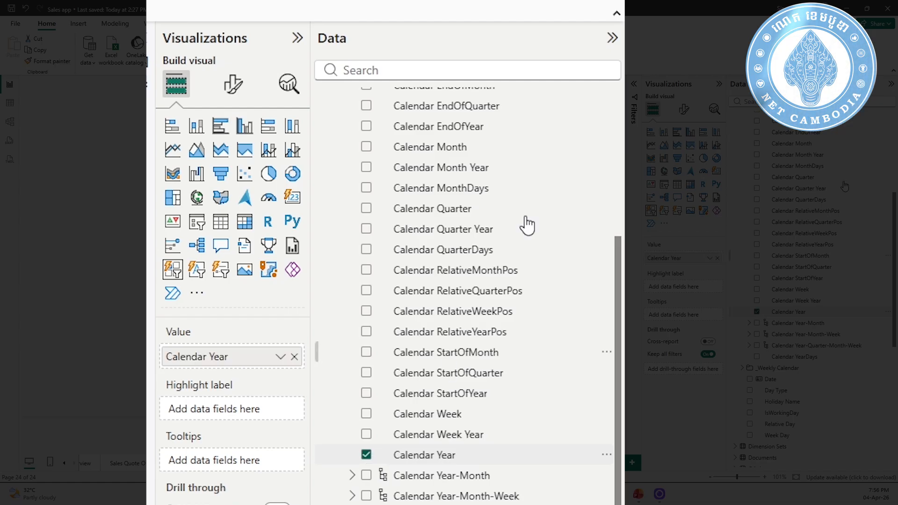
pyautogui.click(613, 38)
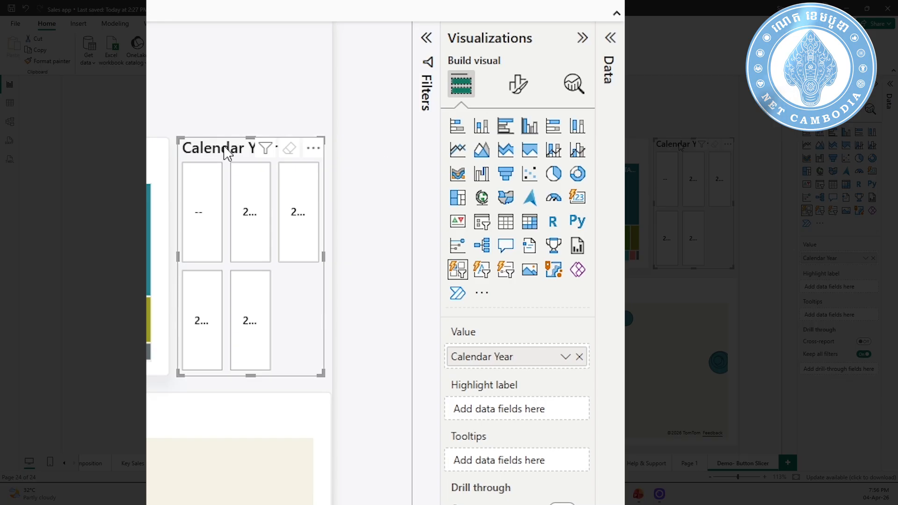
# Turn off the Calendar Year slicer's title
pyautogui.click(525, 87)
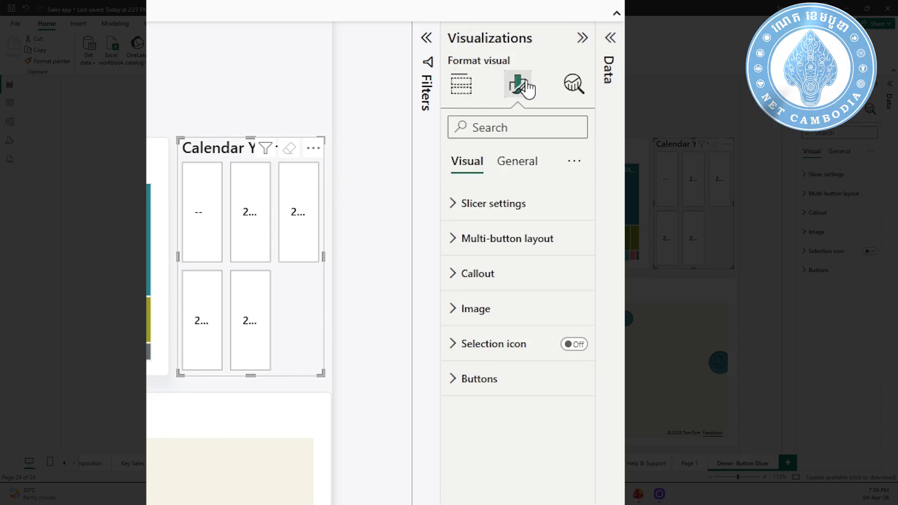
pyautogui.click(529, 160)
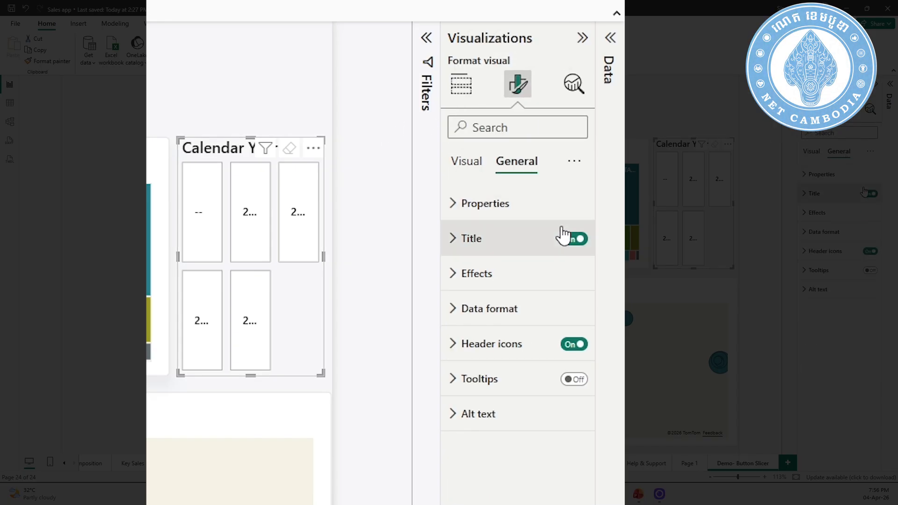
pyautogui.click(579, 244)
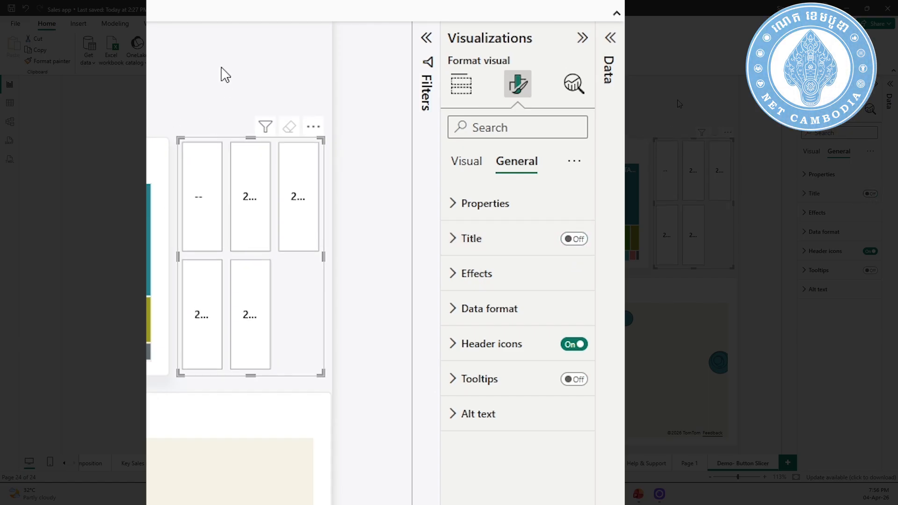
# Set the slicer's multi-button layout arrangement to Vertical
pyautogui.click(462, 161)
pyautogui.click(456, 241)
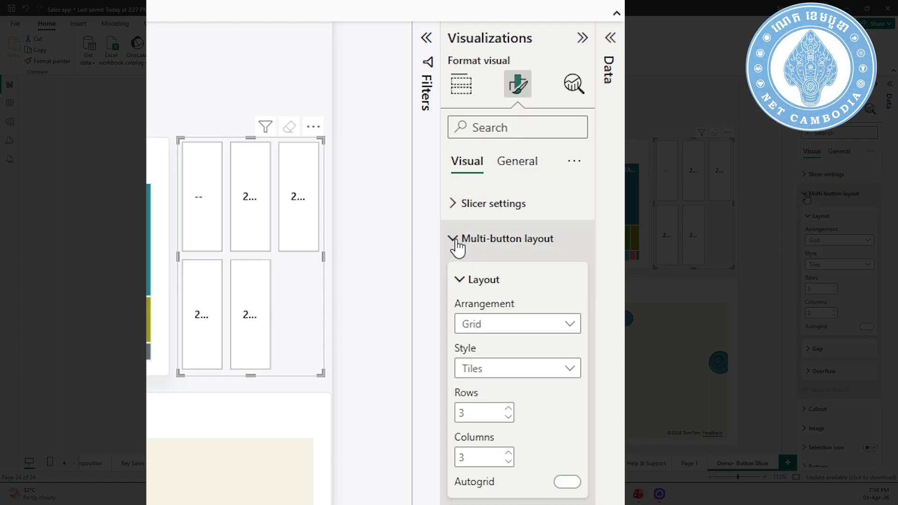
pyautogui.click(481, 332)
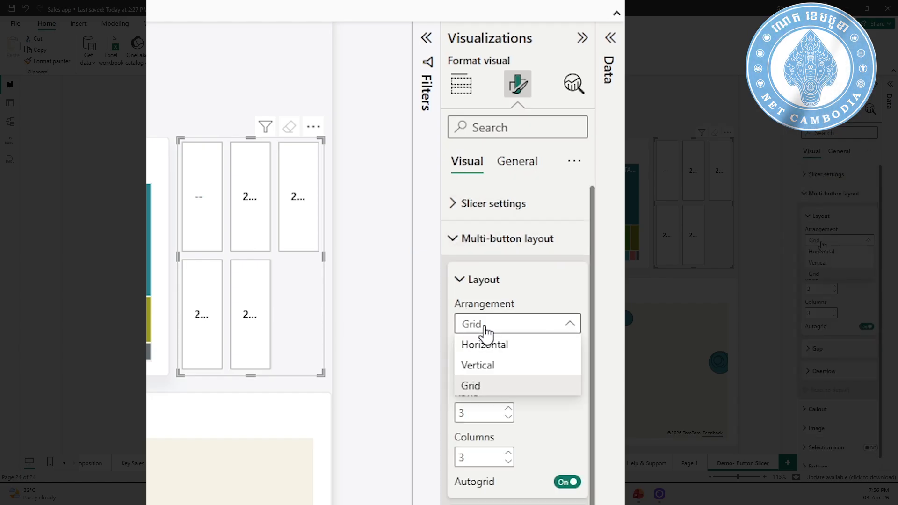
pyautogui.click(476, 388)
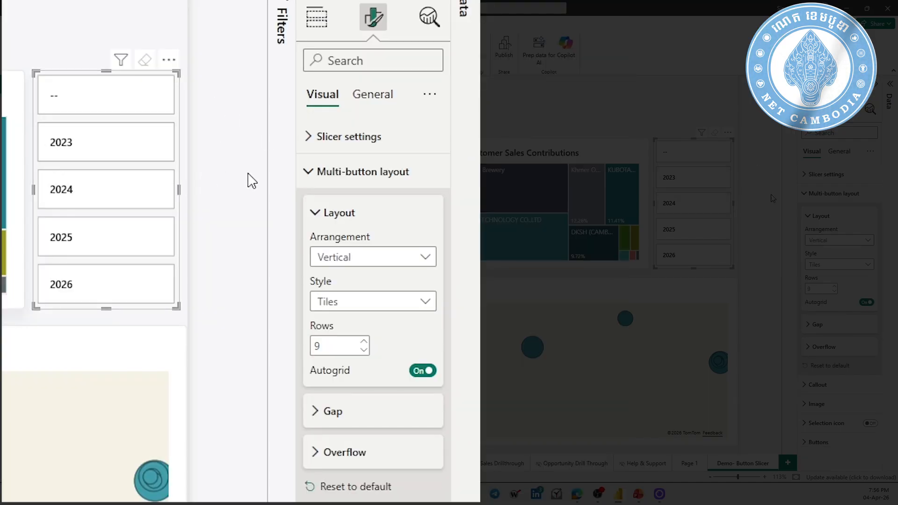
pyautogui.click(312, 172)
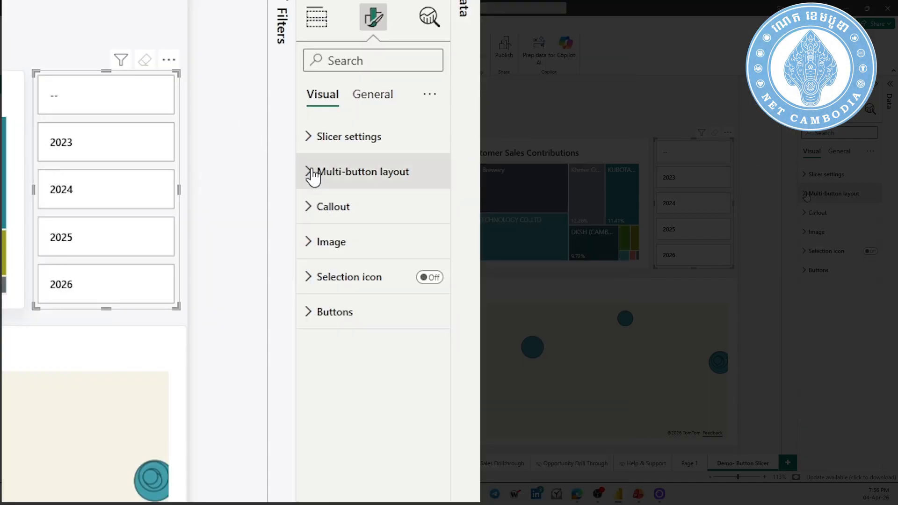
# Center the callout values horizontally in all of the slicer's buttons
pyautogui.click(311, 207)
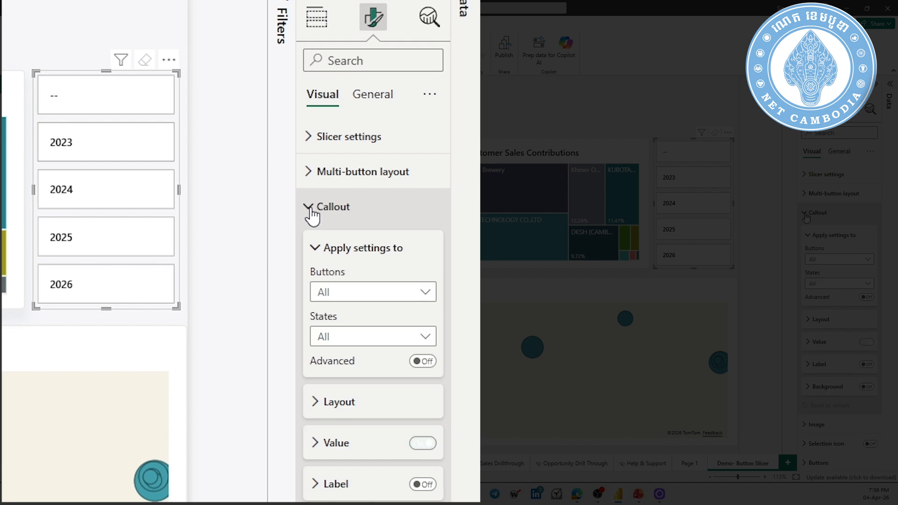
pyautogui.click(314, 452)
pyautogui.scroll(-3, 327, 463)
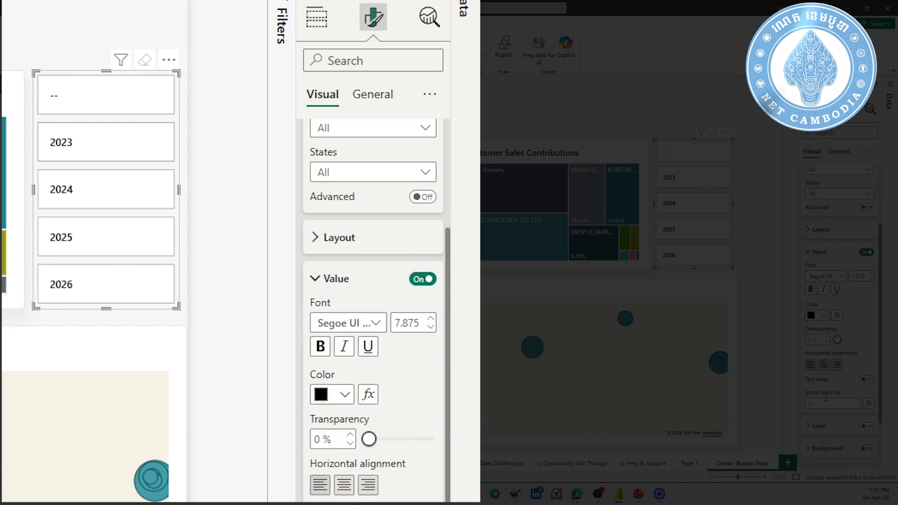
pyautogui.click(345, 480)
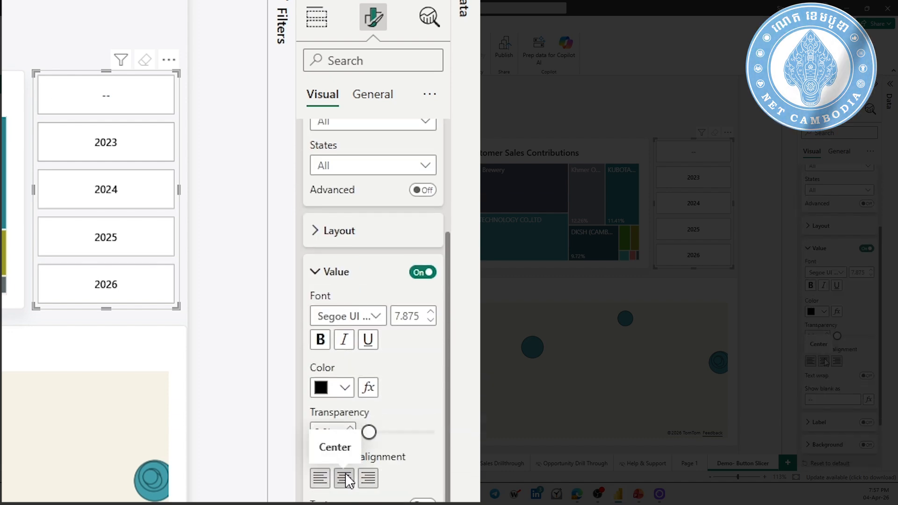
pyautogui.click(314, 270)
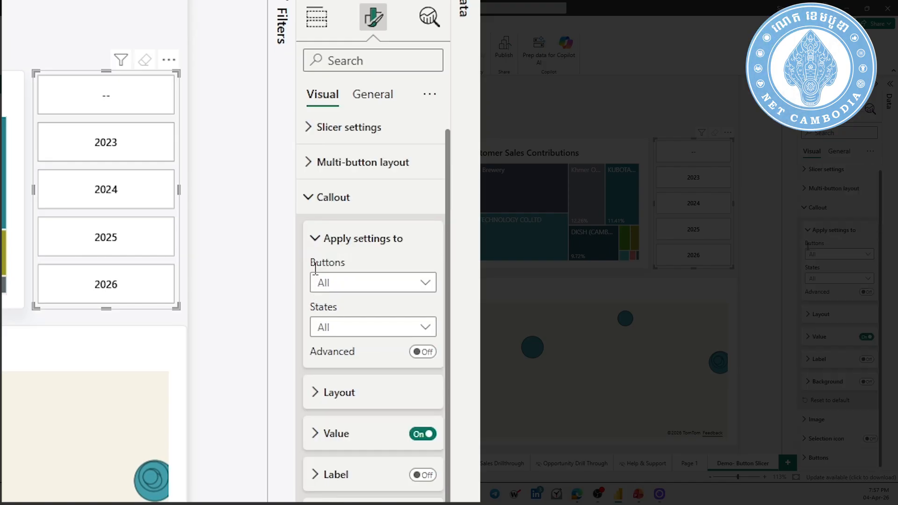
# Test the slicer by filtering the report by the individual years from 2023 to 2026 and back
pyautogui.click(102, 149)
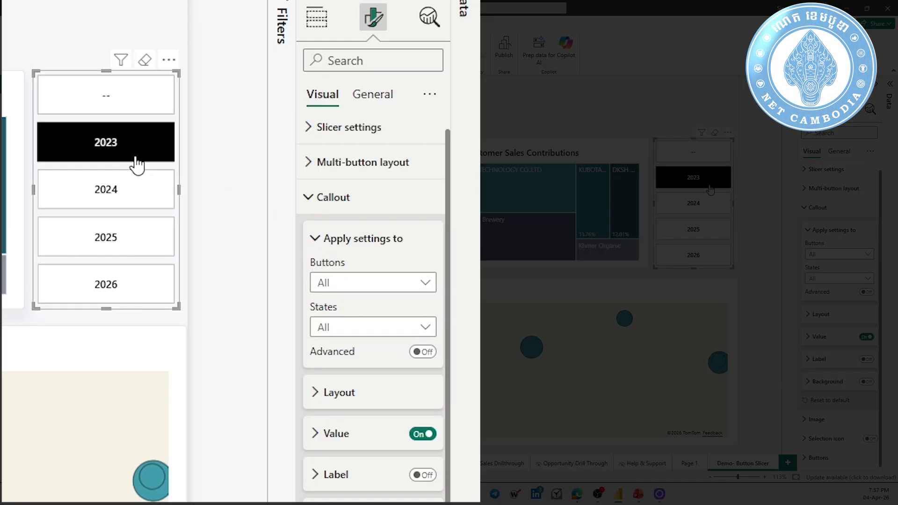
pyautogui.click(124, 208)
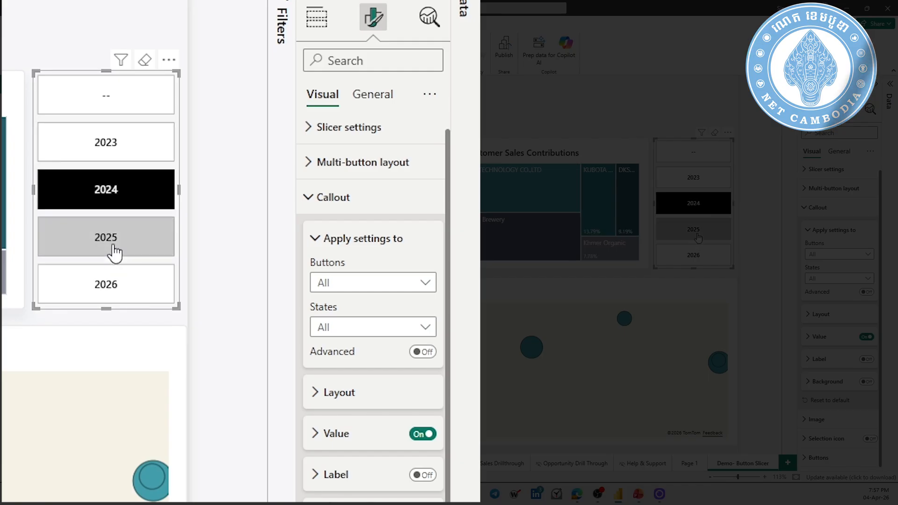
pyautogui.click(113, 252)
pyautogui.click(135, 282)
pyautogui.click(123, 241)
pyautogui.click(118, 197)
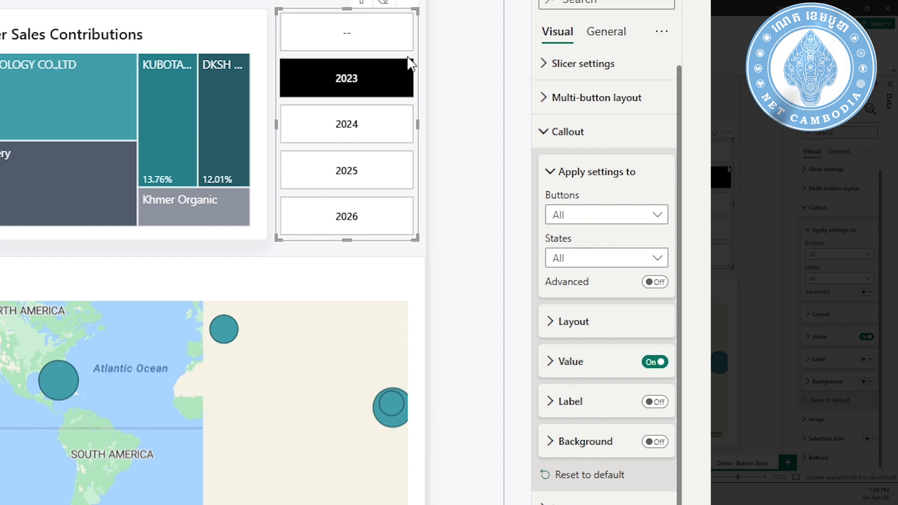
# Apply the Rounded rectangle shape to the slicer's buttons in all states
pyautogui.click(545, 136)
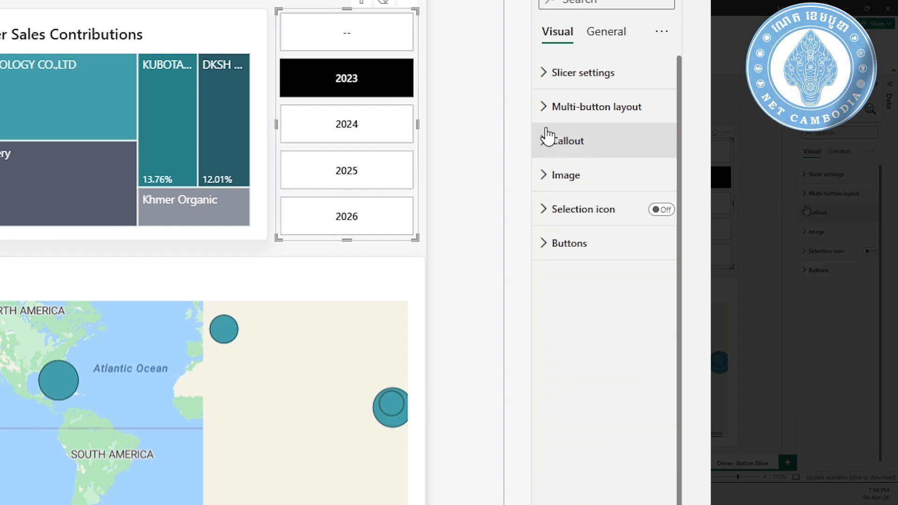
pyautogui.click(544, 253)
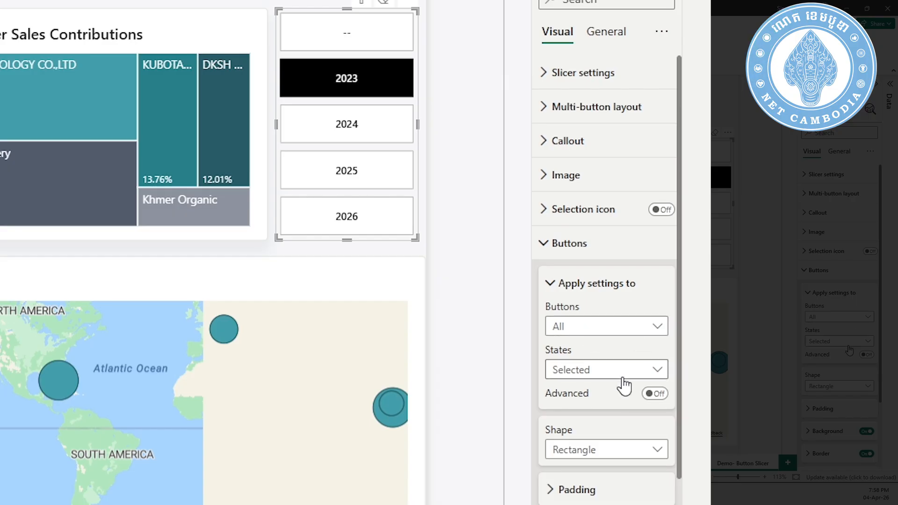
pyautogui.click(617, 378)
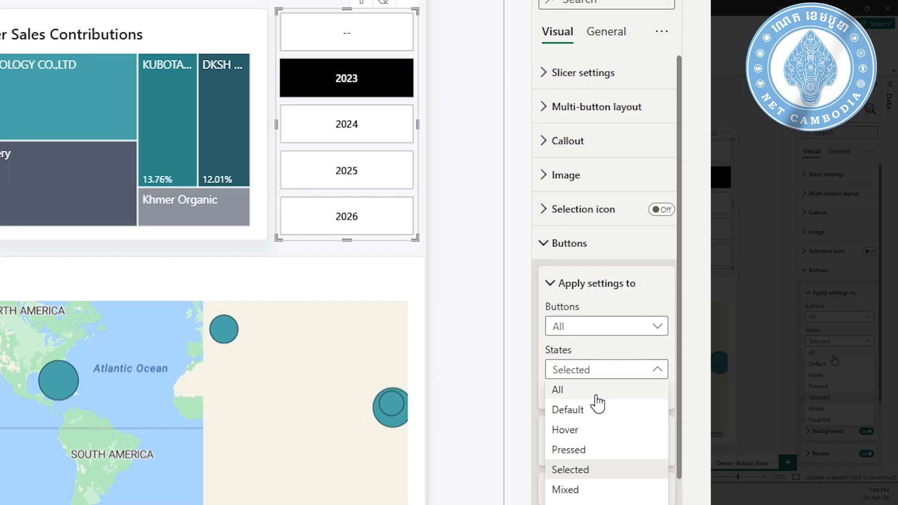
pyautogui.click(592, 394)
pyautogui.click(577, 456)
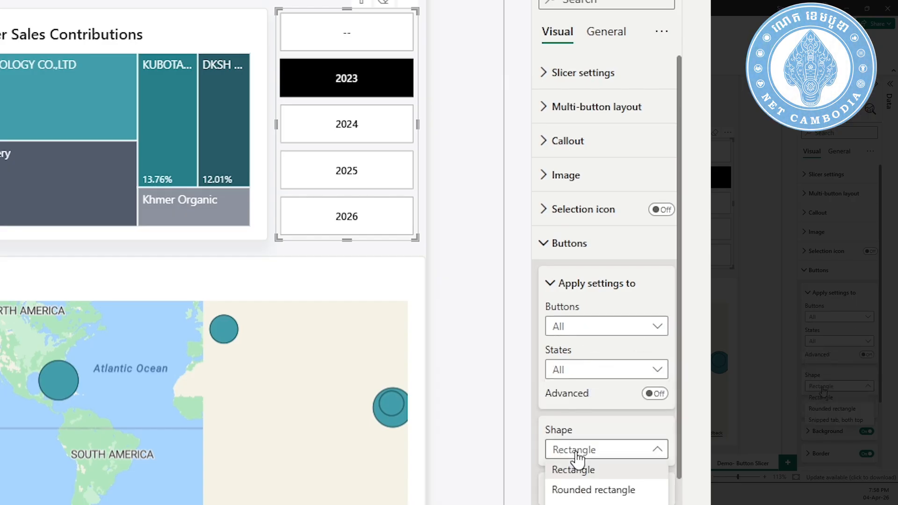
pyautogui.click(577, 490)
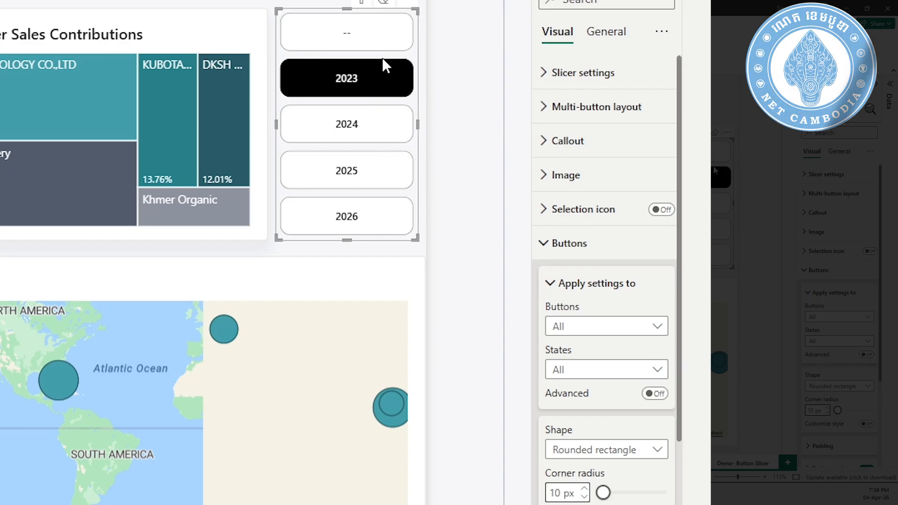
# Check the rounded buttons by selecting the different years and the blank entry in the slicer
pyautogui.click(353, 131)
pyautogui.click(349, 185)
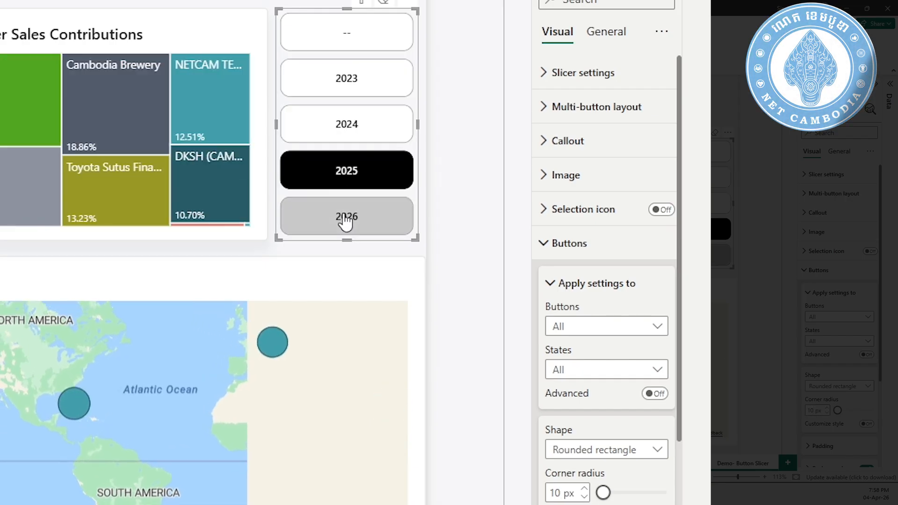
pyautogui.click(345, 220)
pyautogui.click(366, 179)
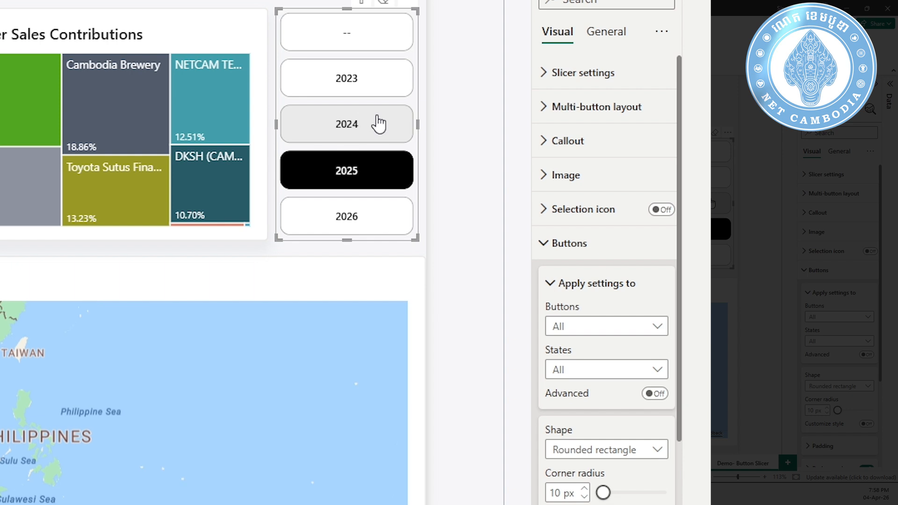
pyautogui.click(379, 124)
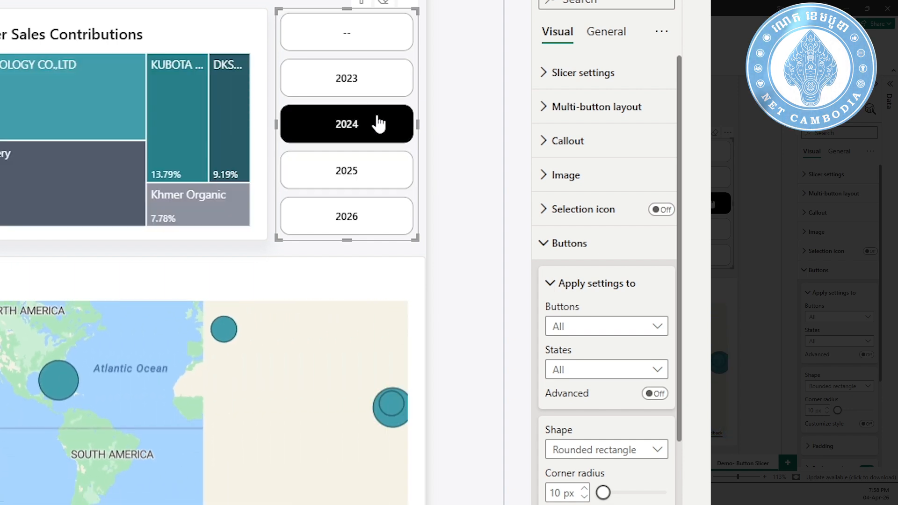
pyautogui.click(376, 84)
pyautogui.click(397, 29)
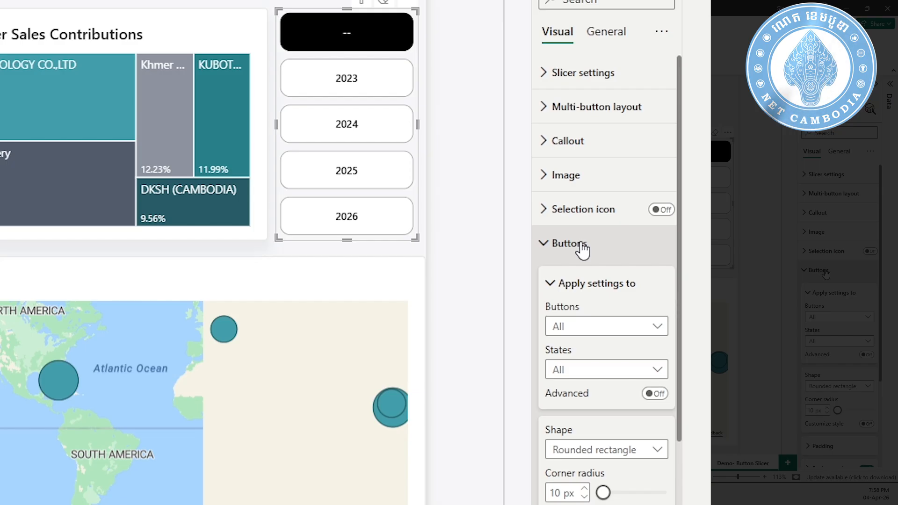
# Set the background fill of the slicer buttons' Selected state to the light blue from the recent colors
pyautogui.click(571, 376)
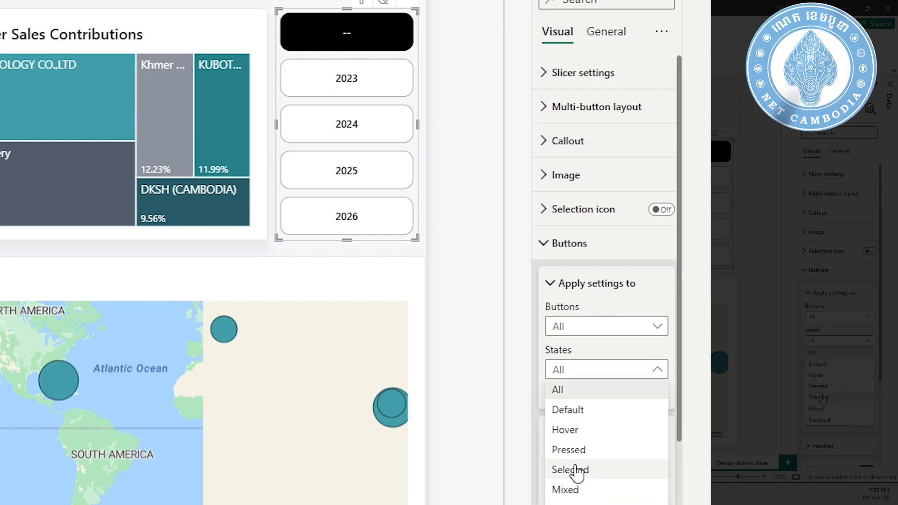
pyautogui.press('Escape')
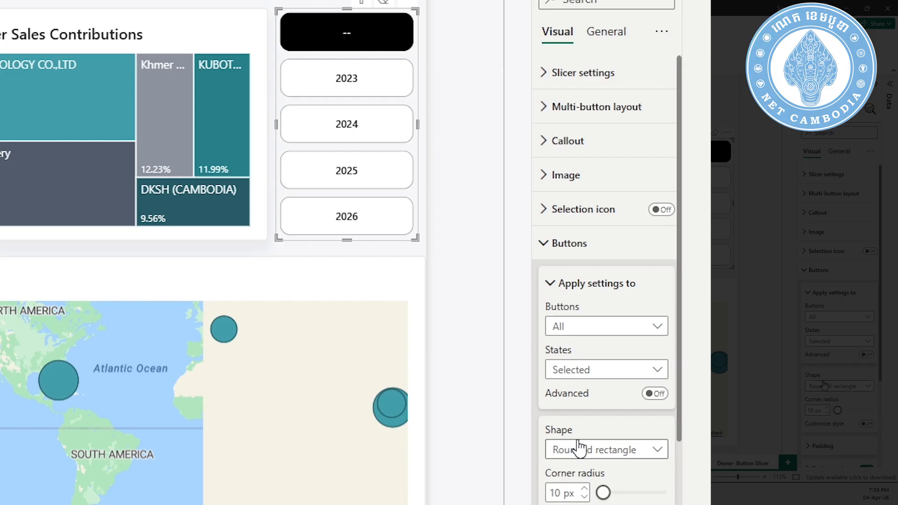
pyautogui.scroll(-3, 580, 448)
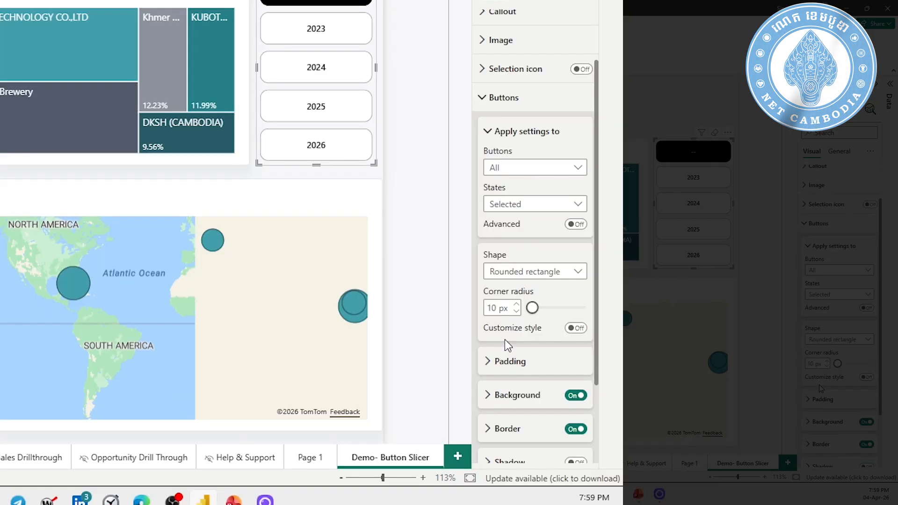
pyautogui.click(490, 396)
pyautogui.scroll(-3, 509, 360)
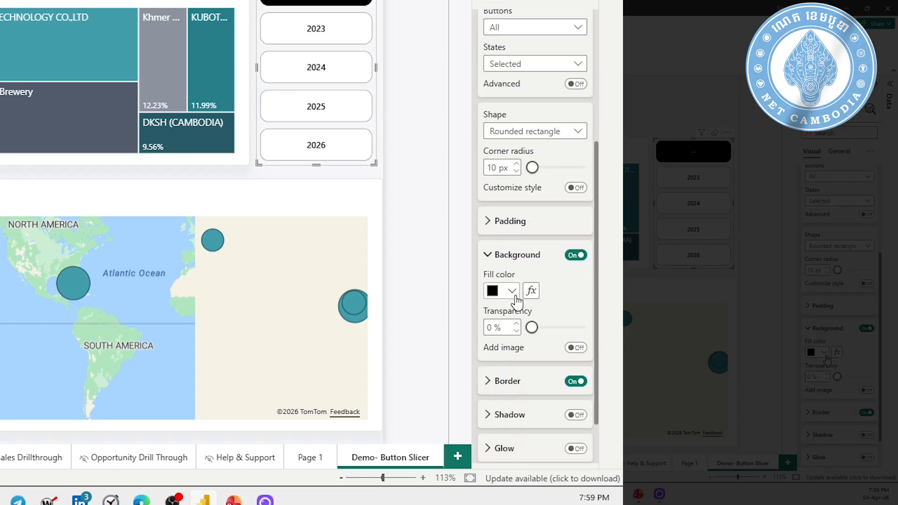
pyautogui.click(513, 291)
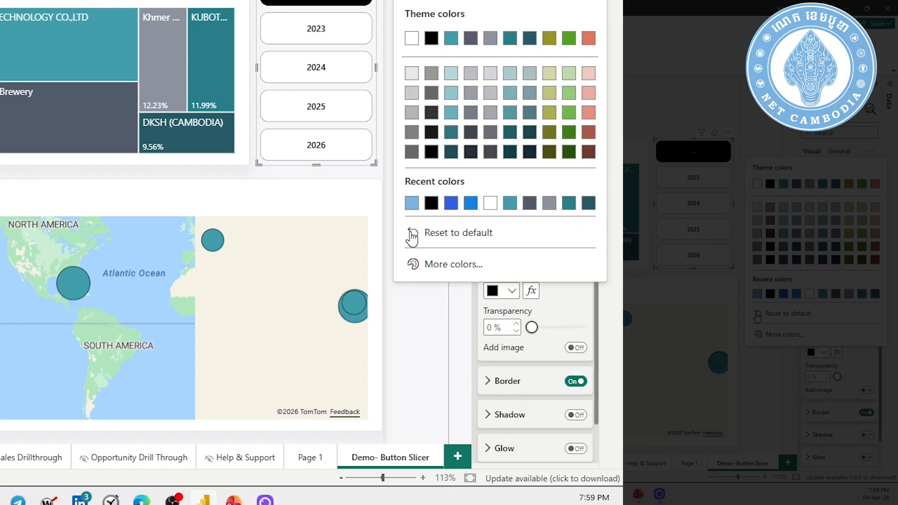
pyautogui.click(411, 204)
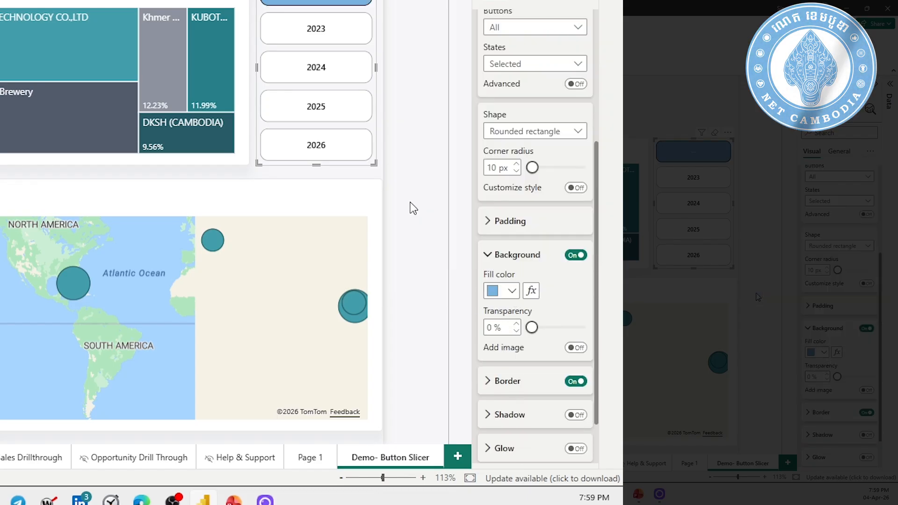
# Check the selected-state color by choosing the years 2023 to 2026 and the blank entry in the slicer
pyautogui.click(314, 27)
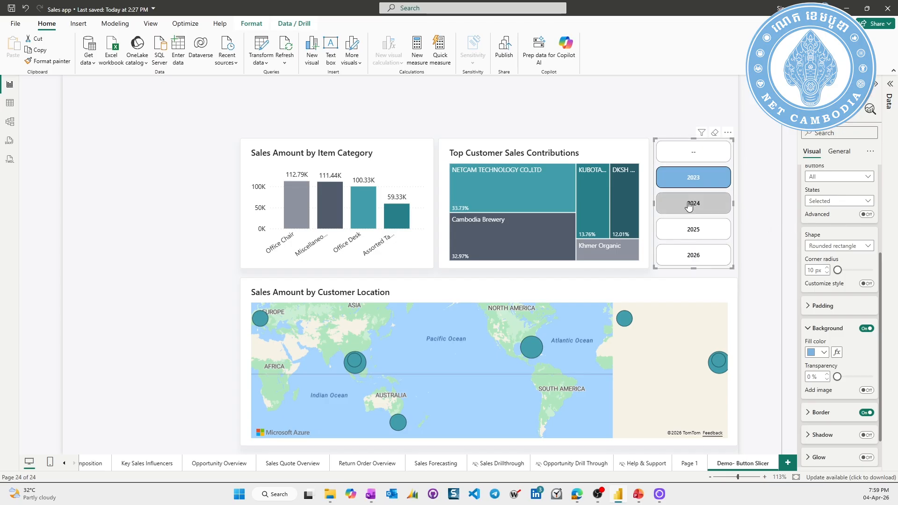
pyautogui.click(688, 207)
pyautogui.click(697, 229)
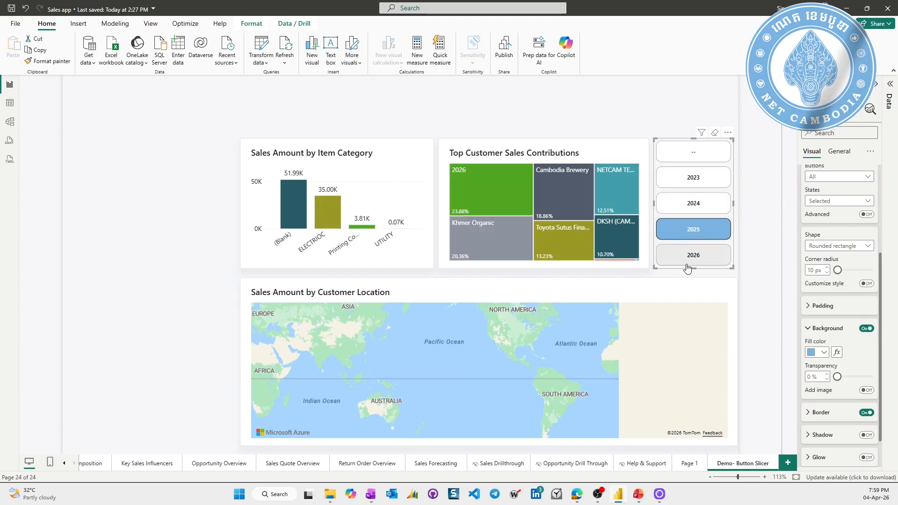
pyautogui.click(690, 259)
pyautogui.click(696, 229)
pyautogui.click(695, 204)
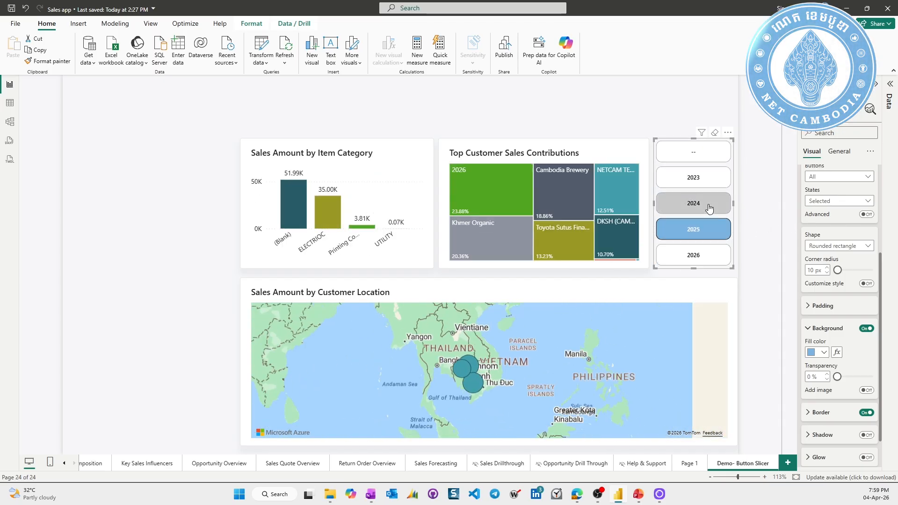
pyautogui.click(701, 184)
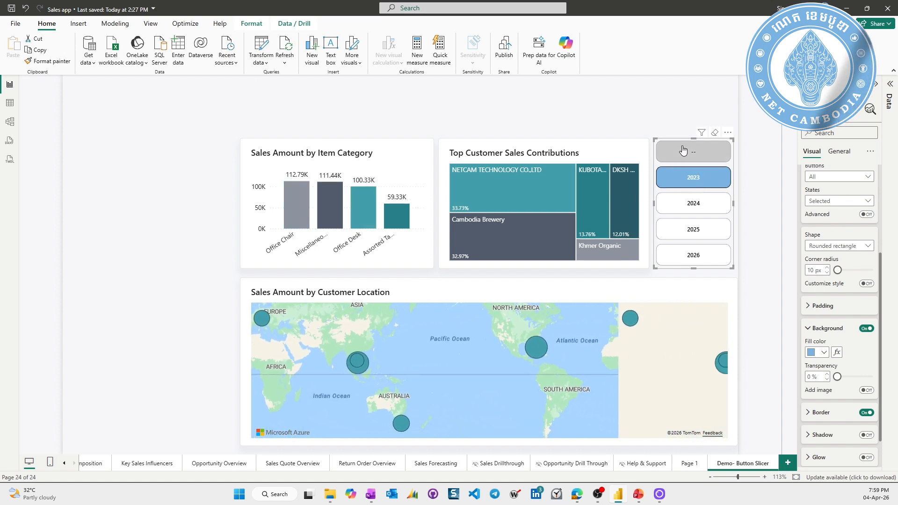
pyautogui.click(683, 151)
pyautogui.click(699, 182)
pyautogui.click(694, 204)
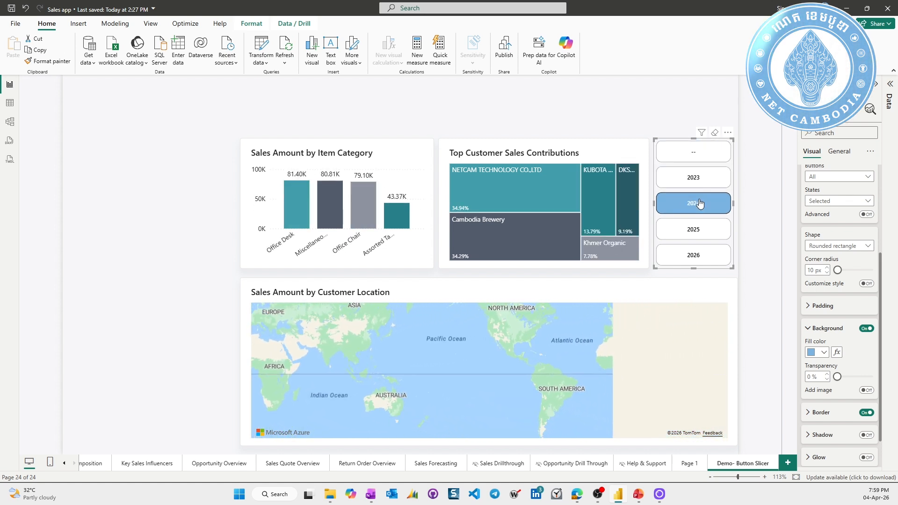
pyautogui.click(705, 241)
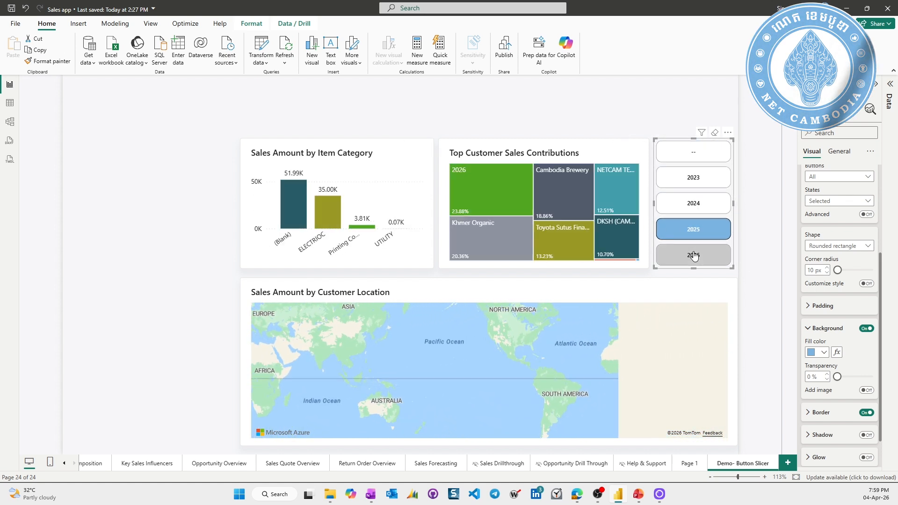
pyautogui.click(692, 254)
pyautogui.click(697, 231)
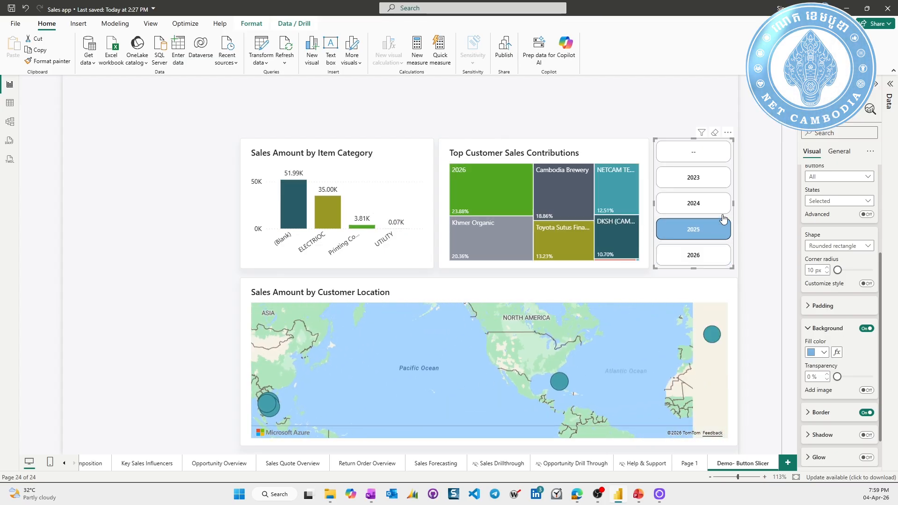
# Clear the 2025 selection in the year slicer and deselect the visual
pyautogui.click(757, 197)
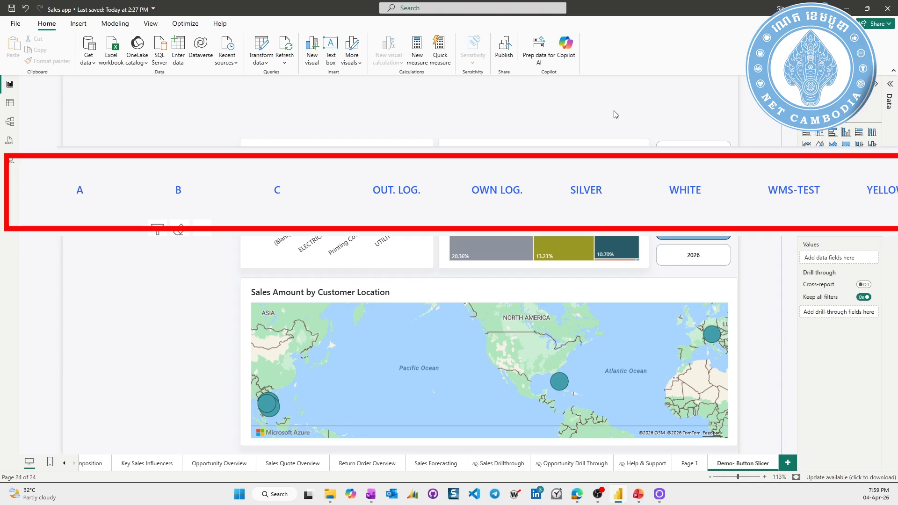
pyautogui.click(689, 233)
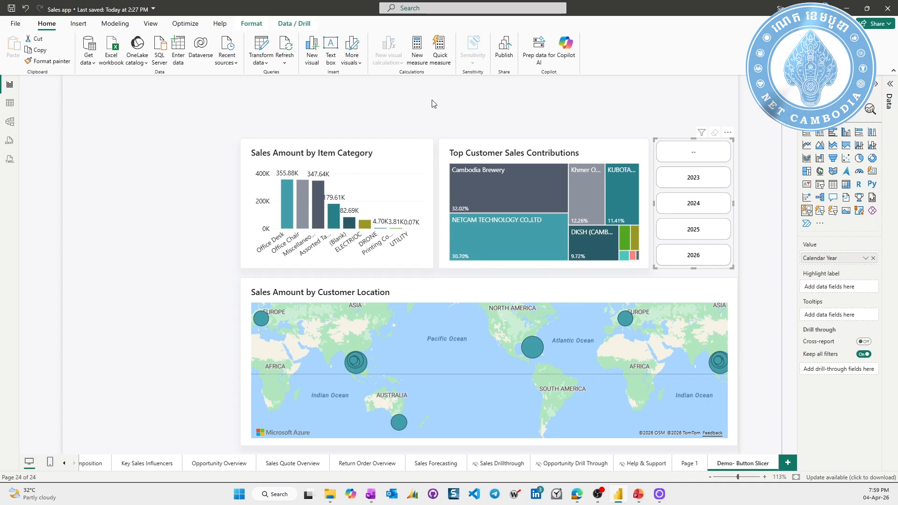
pyautogui.click(580, 115)
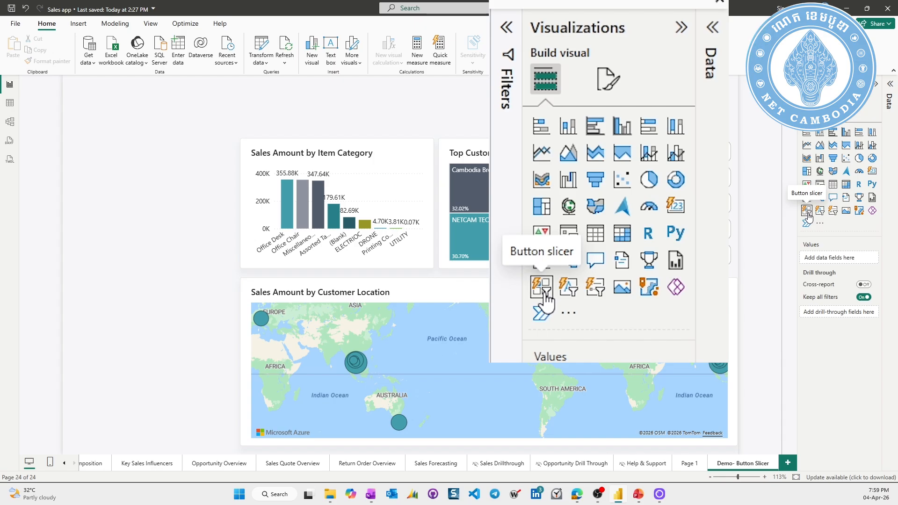
# Add a second button slicer and fit it as a full-width strip above the charts and the year slicer
pyautogui.click(808, 213)
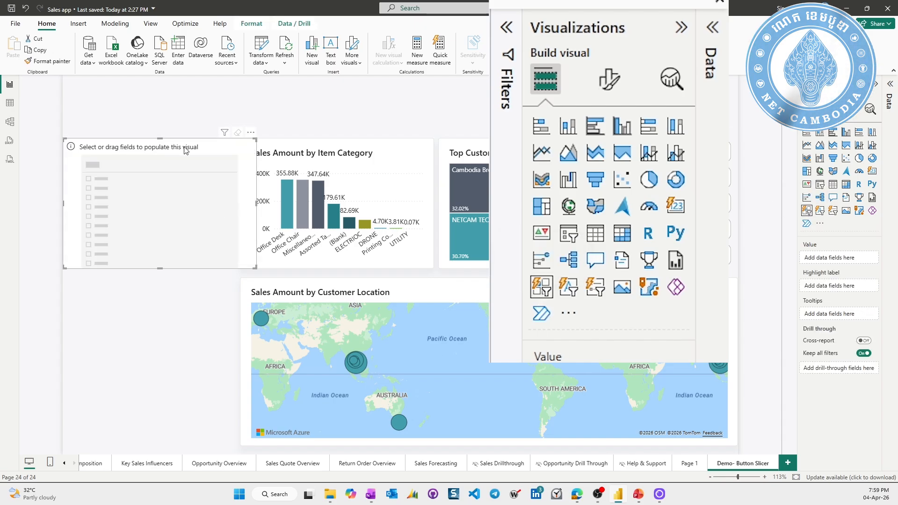
pyautogui.moveTo(187, 110); pyautogui.dragTo(189, 89)
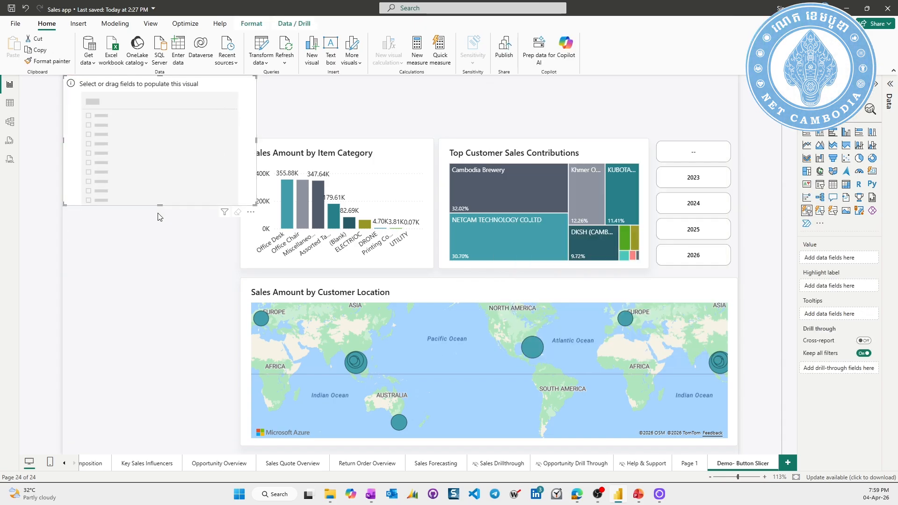
pyautogui.moveTo(161, 204); pyautogui.dragTo(186, 129)
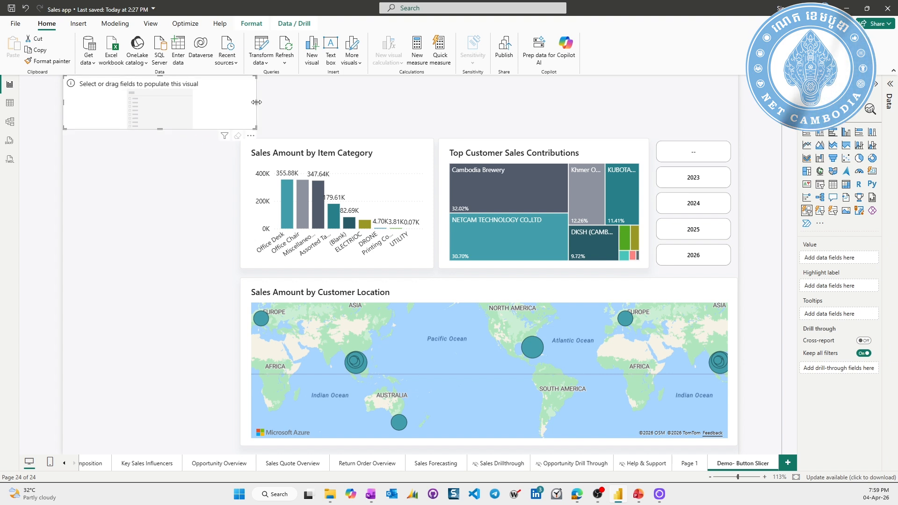
pyautogui.moveTo(257, 103); pyautogui.dragTo(734, 112)
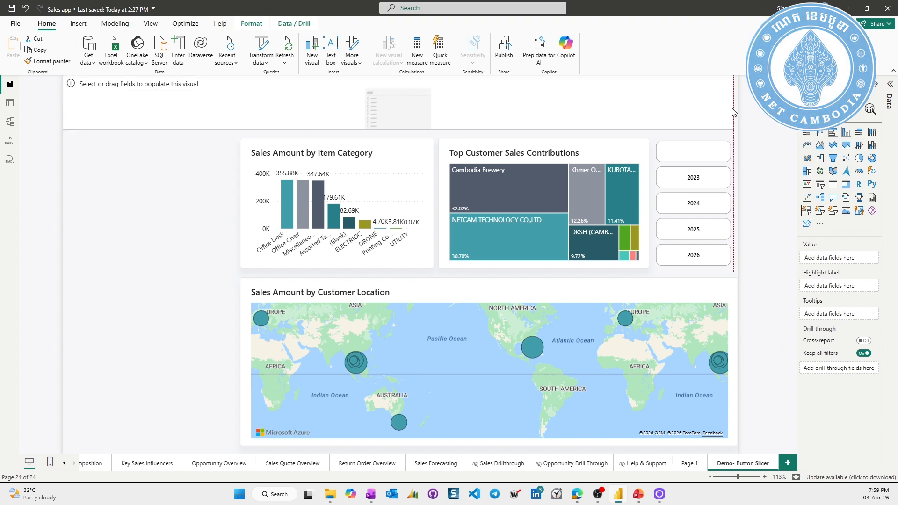
pyautogui.moveTo(398, 129); pyautogui.dragTo(398, 135)
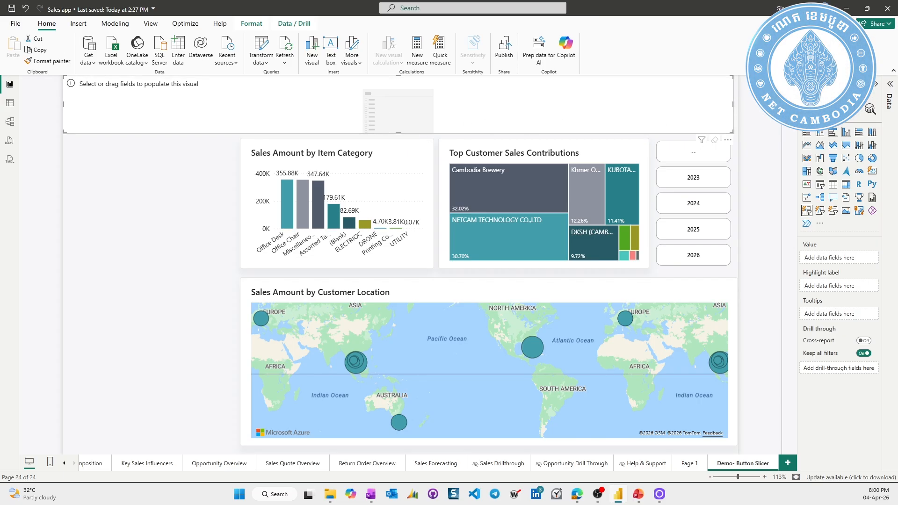
# Add Location Code from the Location table as the new slicer's value
pyautogui.click(892, 84)
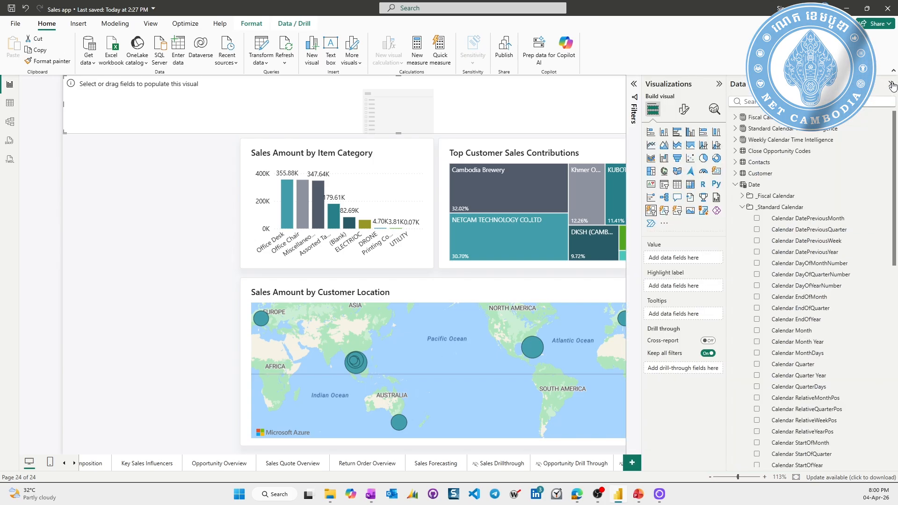
pyautogui.click(743, 207)
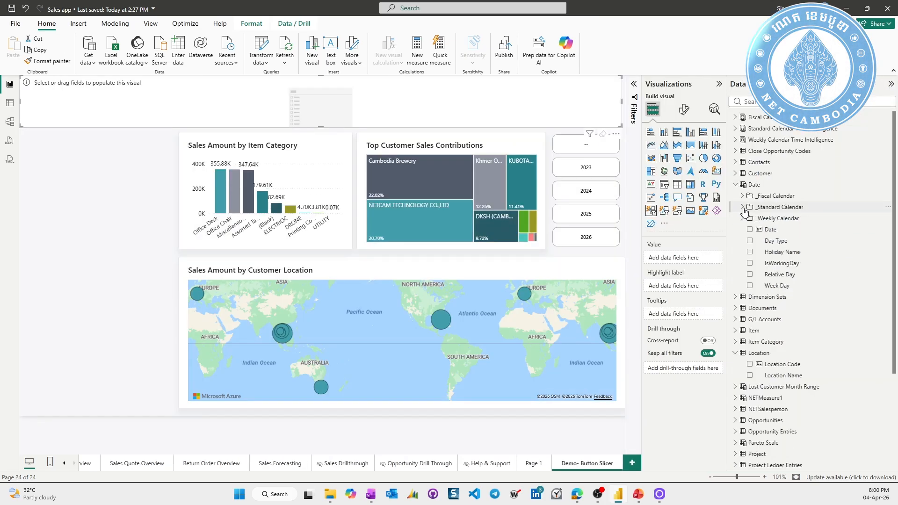
pyautogui.click(750, 365)
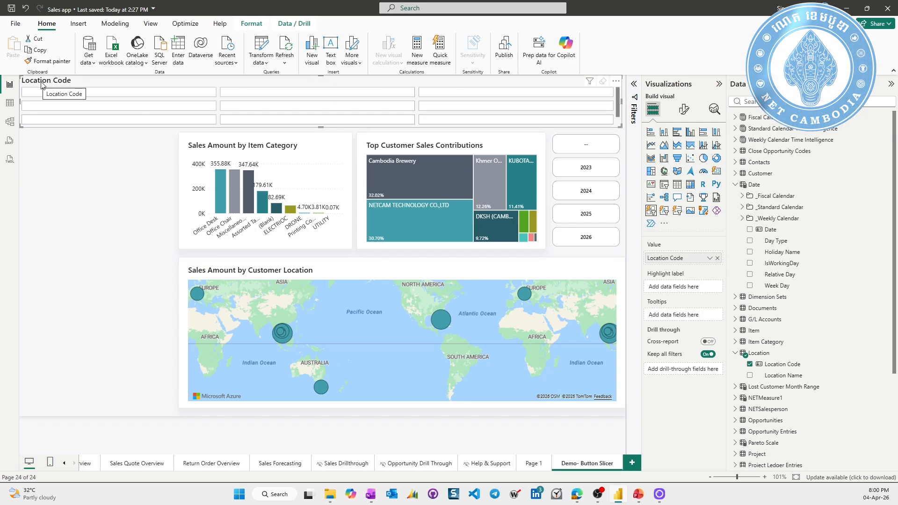
# Turn off the title of the Location Code slicer
pyautogui.click(685, 110)
pyautogui.click(683, 151)
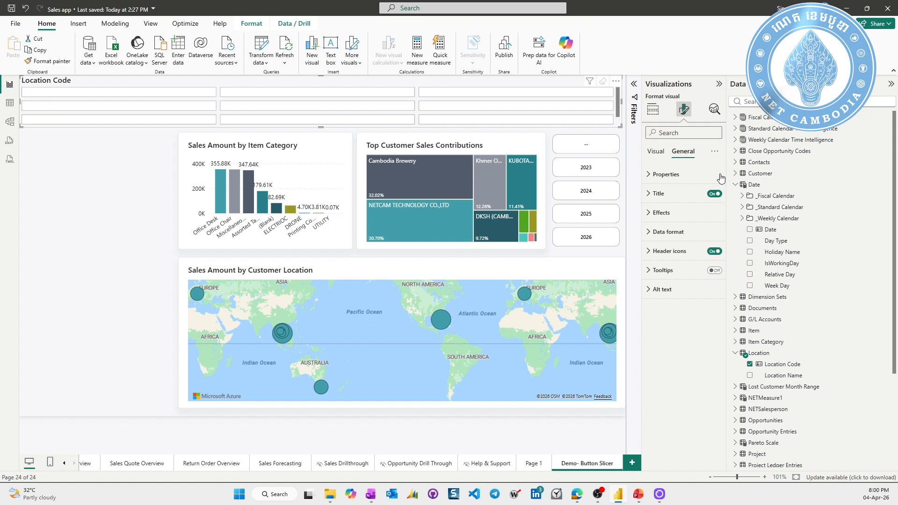
pyautogui.click(714, 193)
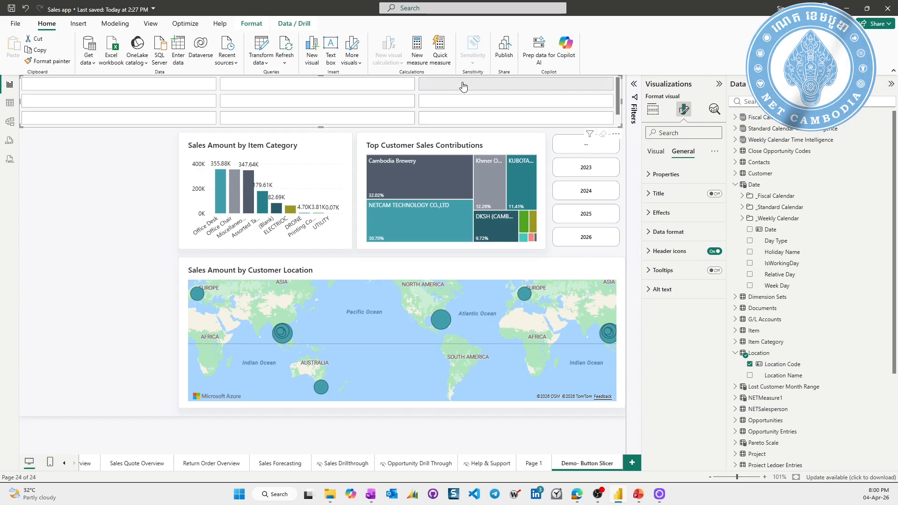
# Arrange the Location Code slicer's buttons horizontally in 9 columns
pyautogui.click(656, 152)
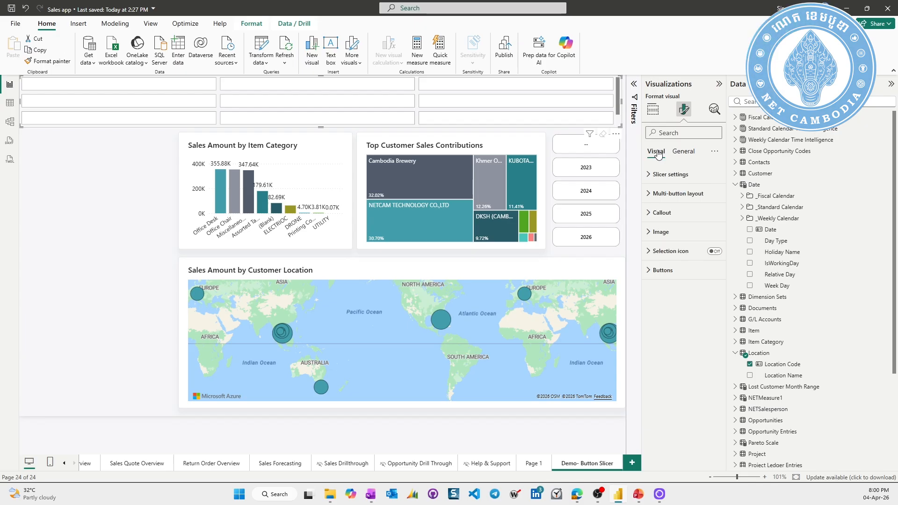
pyautogui.click(648, 194)
pyautogui.click(664, 241)
pyautogui.click(687, 253)
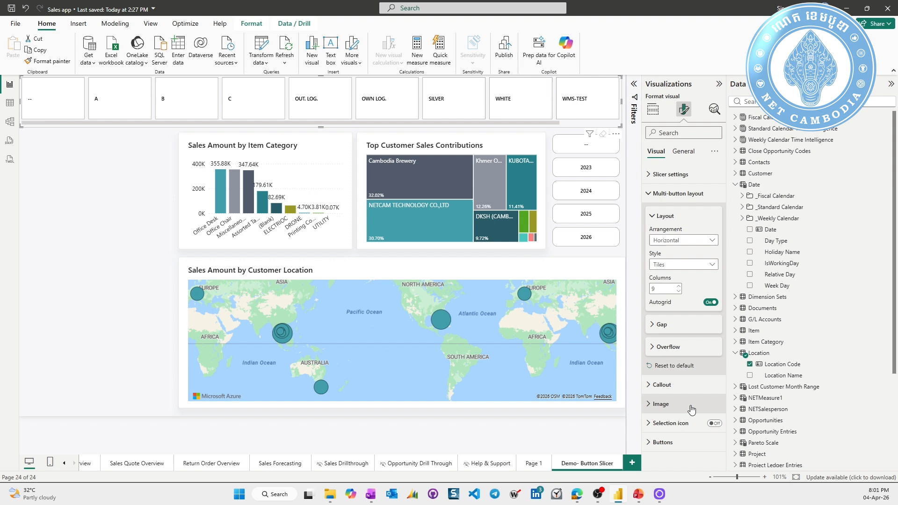
# Turn off the border and background of the Location Code slicer's buttons for all states
pyautogui.click(648, 443)
pyautogui.scroll(-2, 672, 423)
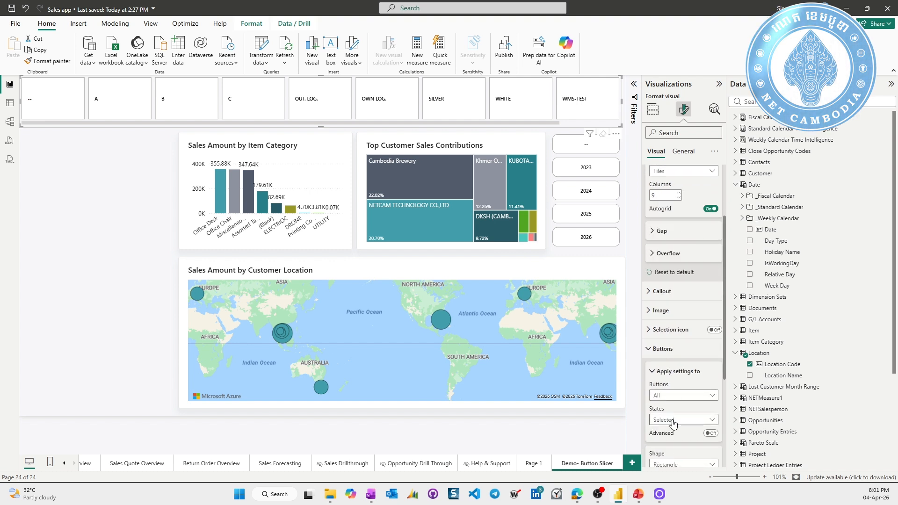
pyautogui.click(673, 422)
pyautogui.click(661, 345)
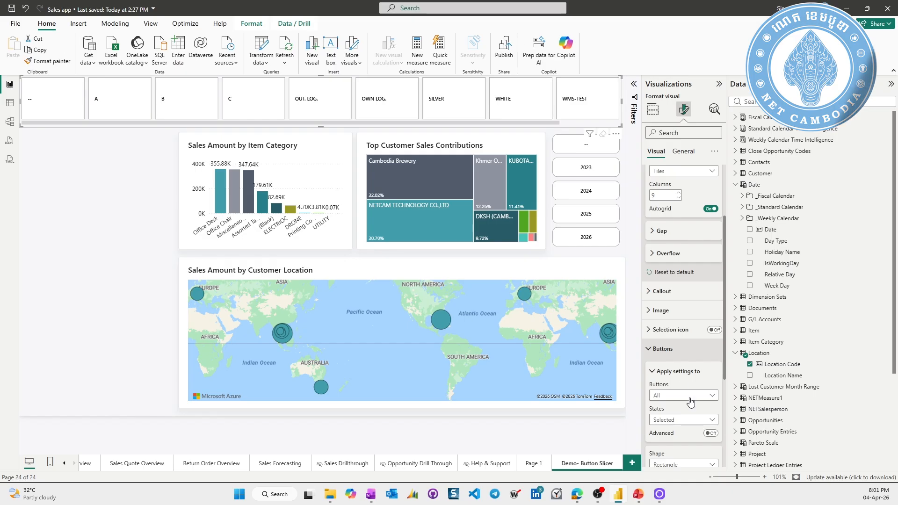
pyautogui.scroll(-1, 690, 402)
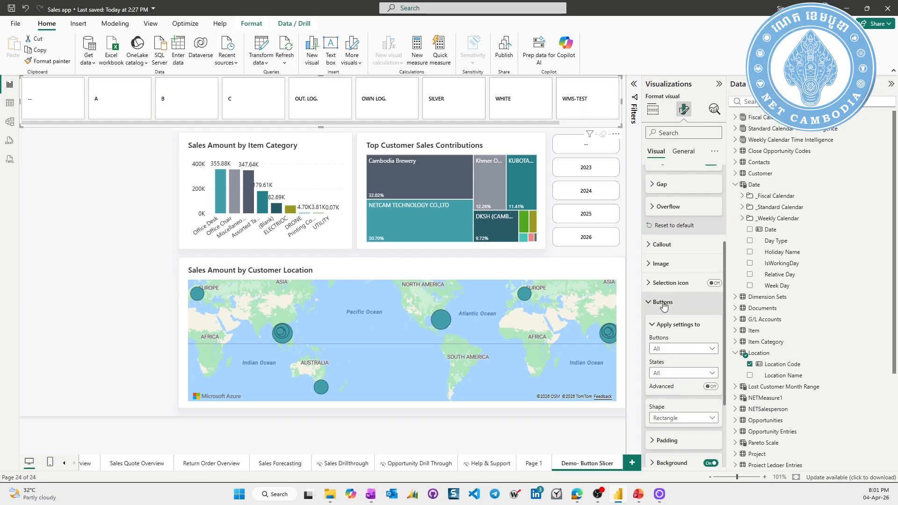
pyautogui.scroll(-1, 686, 359)
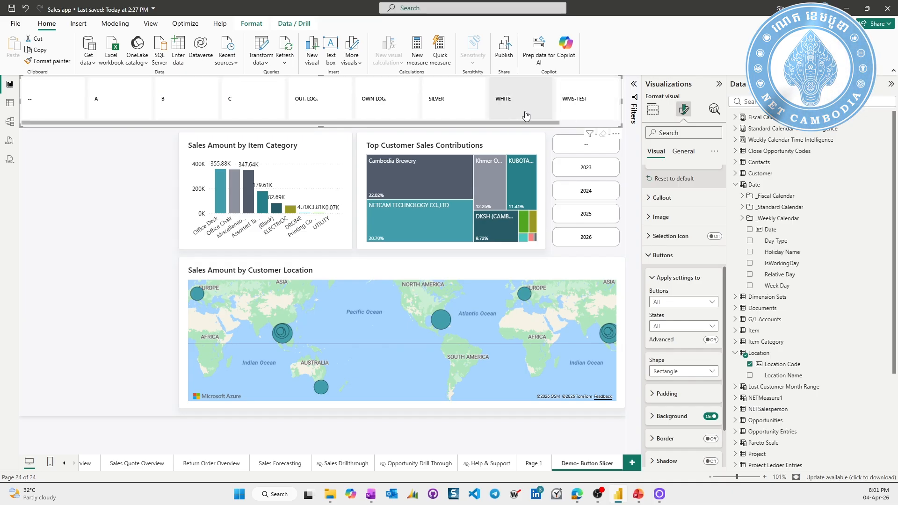
pyautogui.scroll(-1, 718, 404)
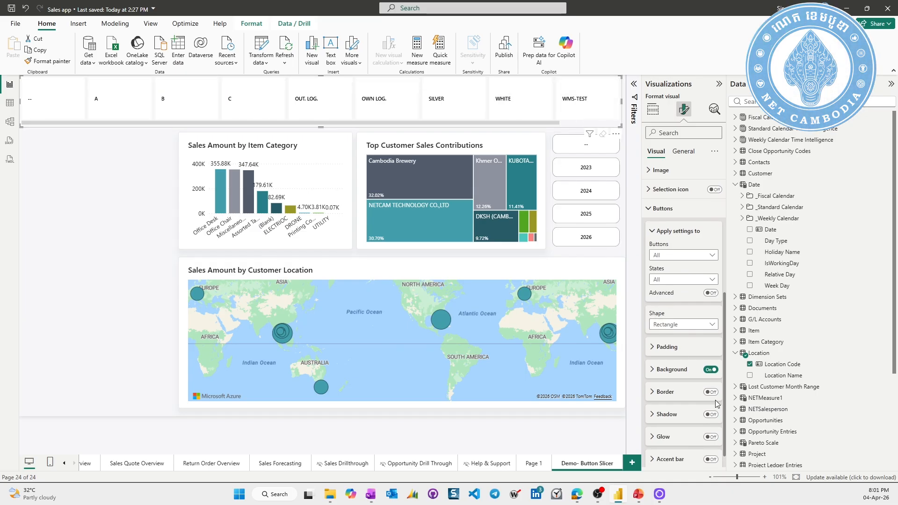
pyautogui.click(709, 370)
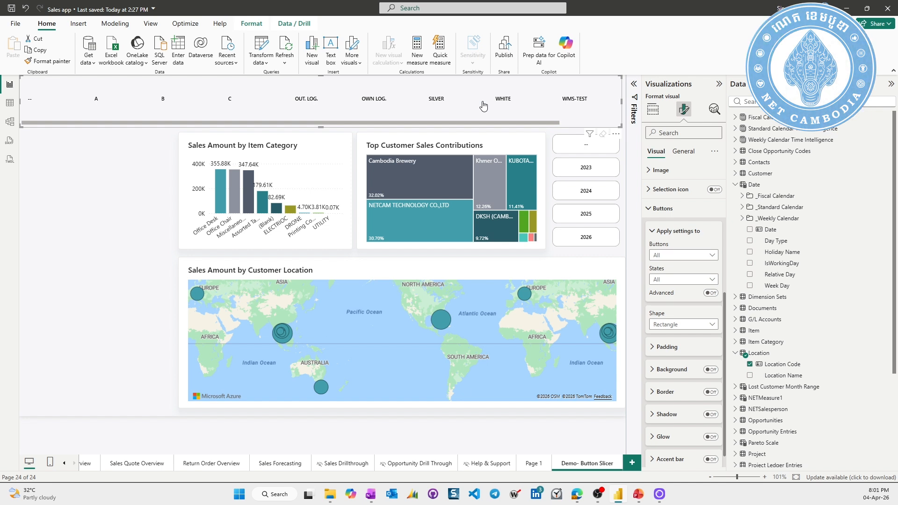
pyautogui.click(648, 209)
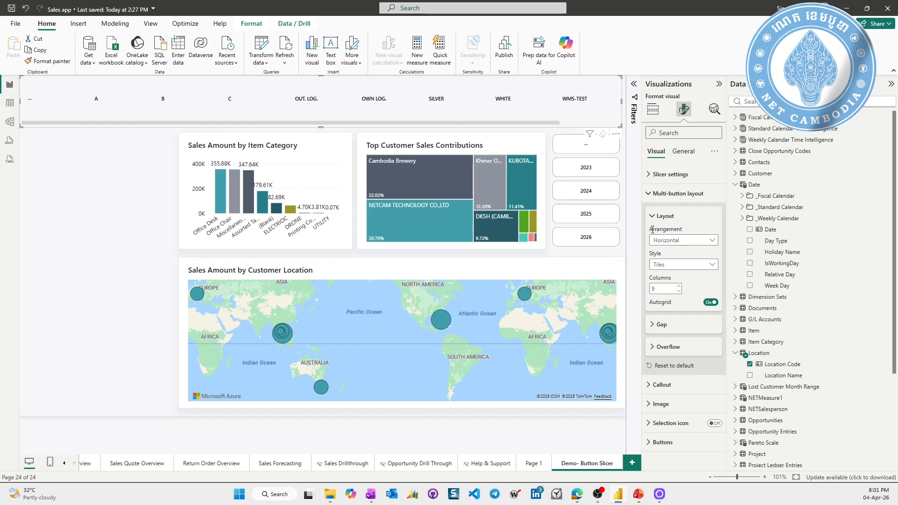
# Format the Location Code slicer's callout values in bold blue text at size 10 for all states
pyautogui.click(662, 384)
pyautogui.scroll(-2, 663, 336)
pyautogui.scroll(-2, 662, 337)
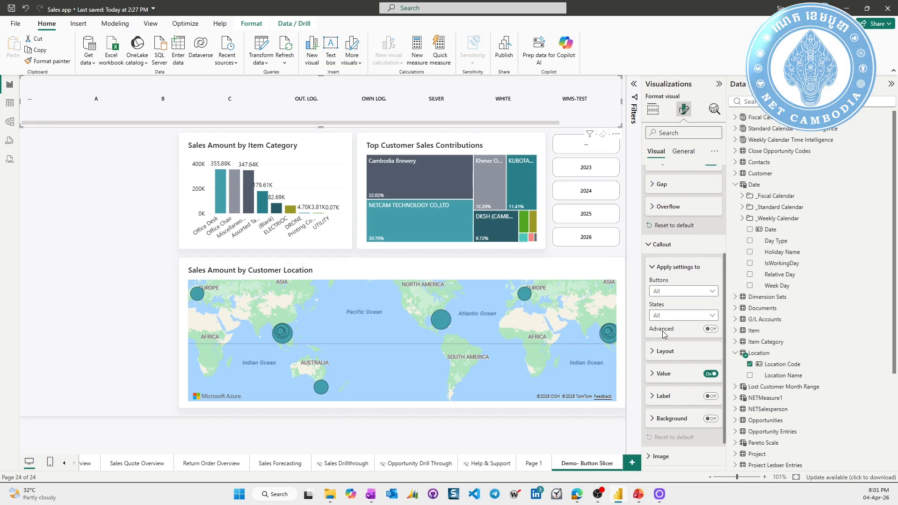
pyautogui.click(653, 374)
pyautogui.scroll(-3, 654, 375)
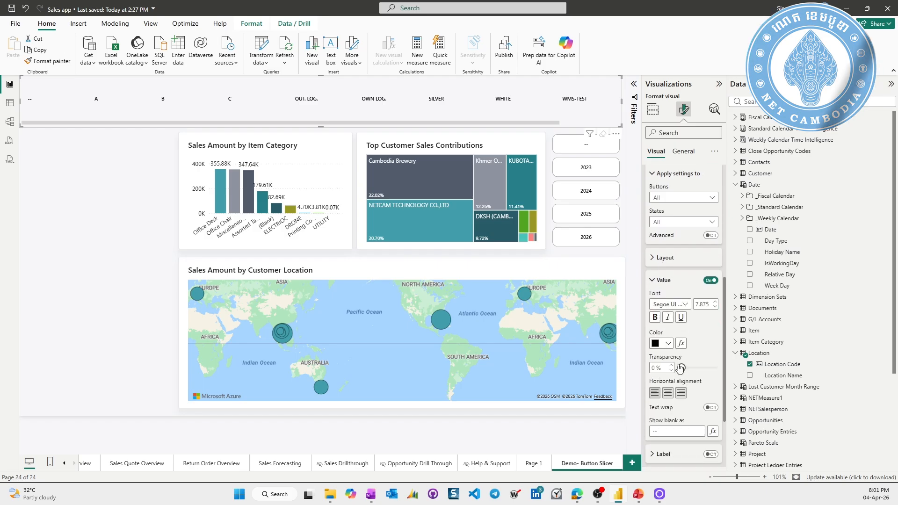
pyautogui.click(669, 344)
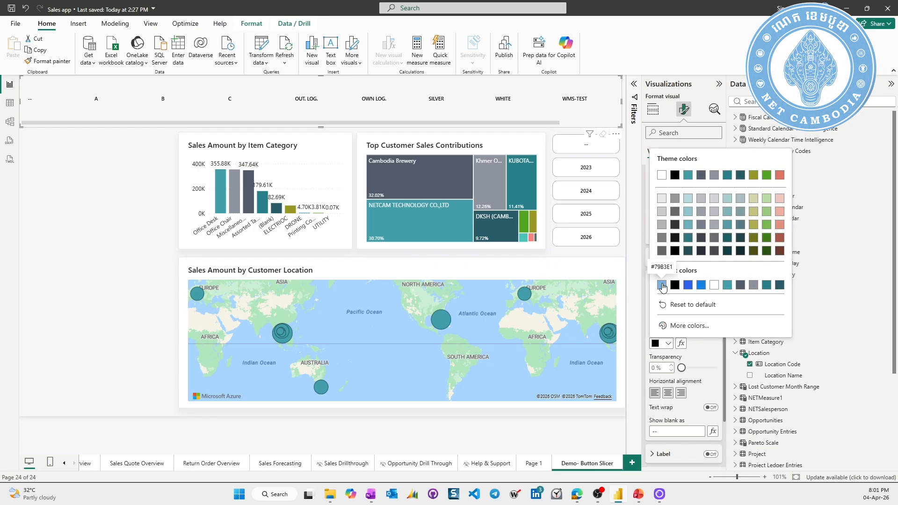
pyautogui.click(688, 285)
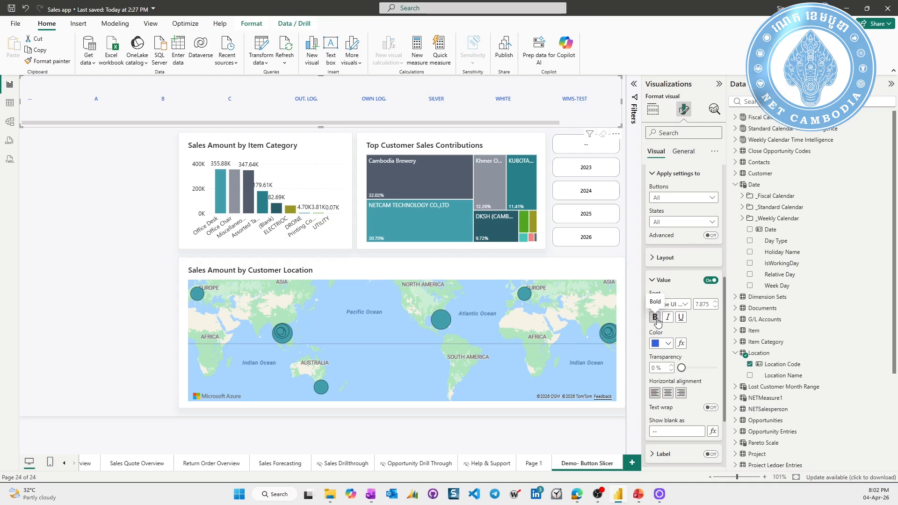
pyautogui.click(717, 303)
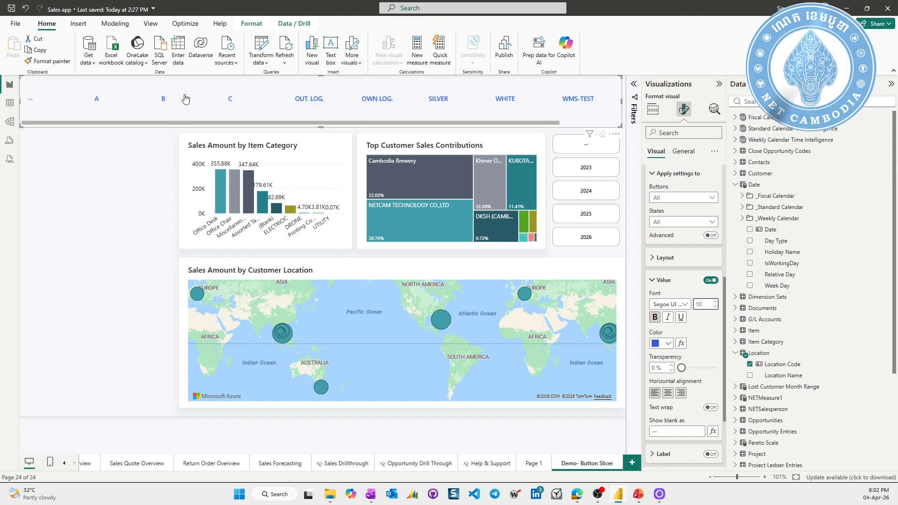
# Test the Location Code slicer by selecting individual location codes such as A and C
pyautogui.click(97, 101)
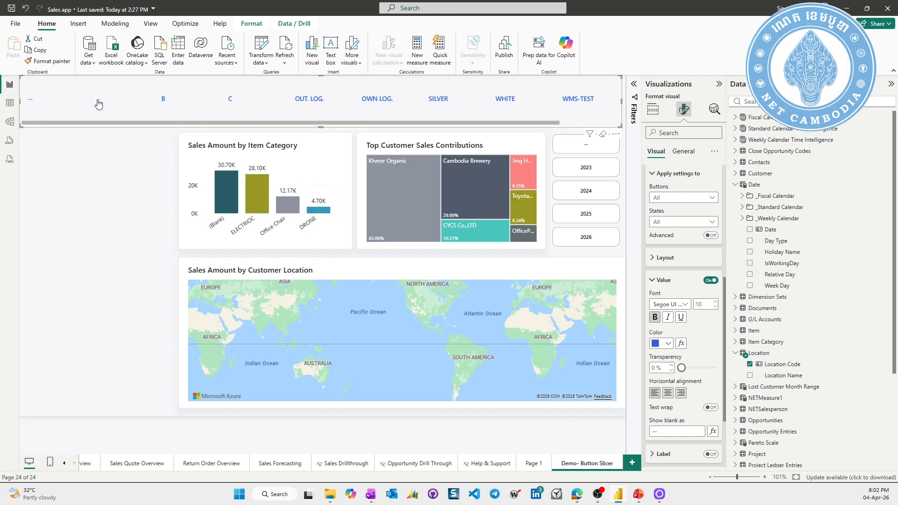
pyautogui.click(97, 101)
pyautogui.click(98, 101)
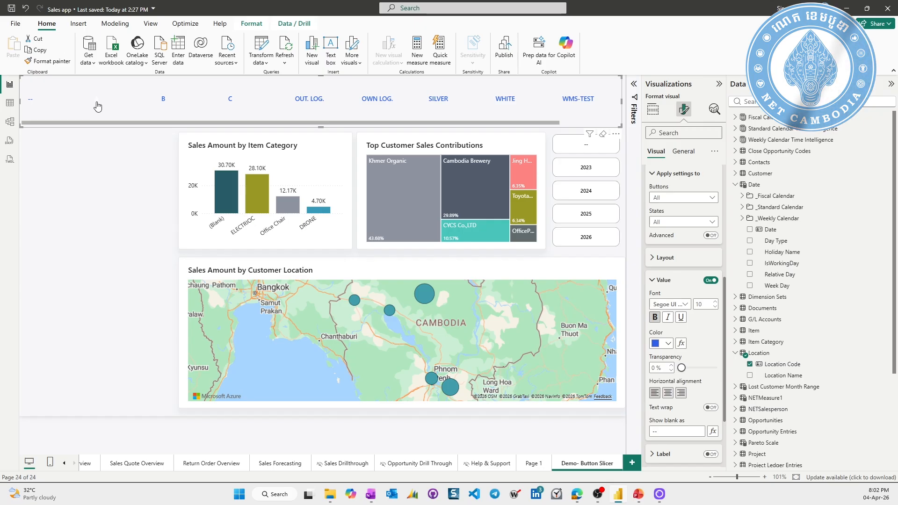
pyautogui.click(164, 105)
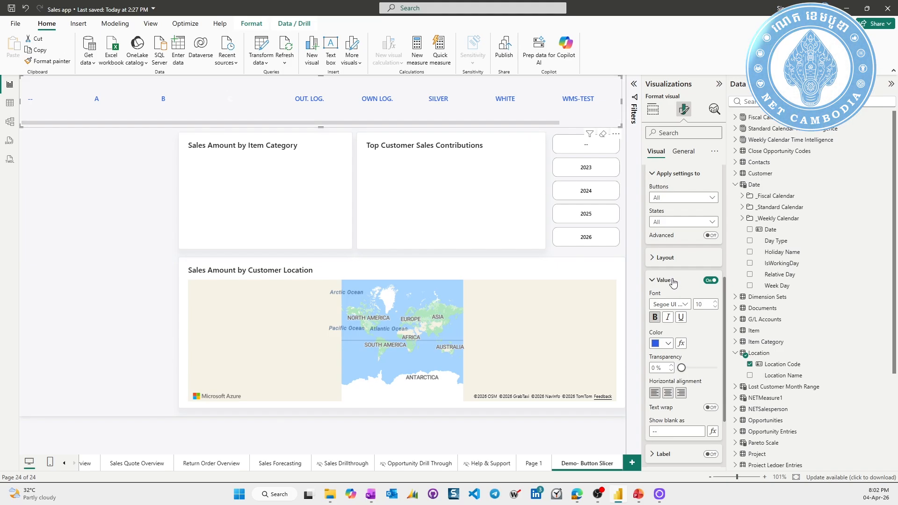
# Set the callout value color to black for the Selected state of the Location Code slicer
pyautogui.scroll(-3, 673, 282)
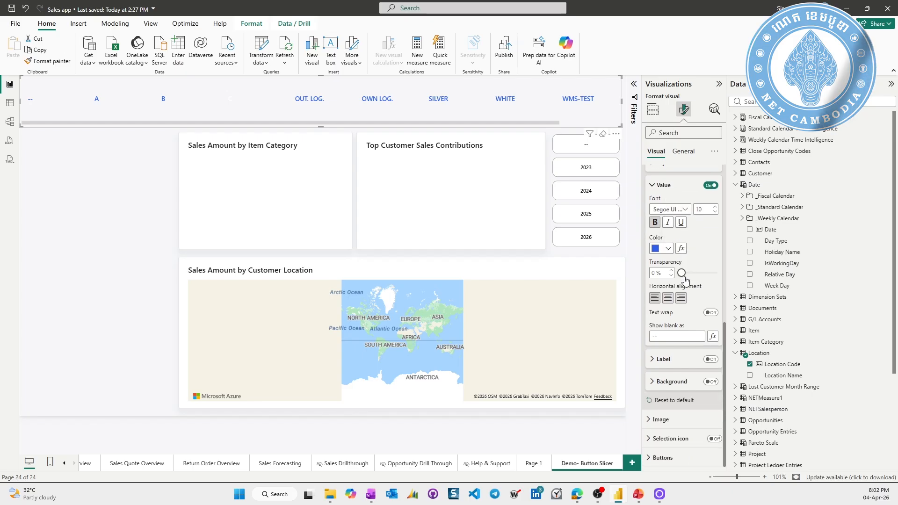
pyautogui.scroll(3, 677, 260)
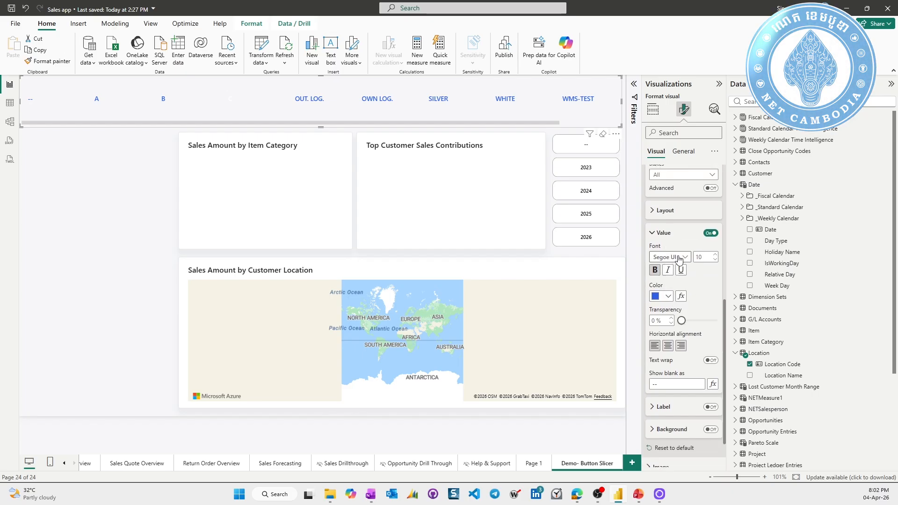
pyautogui.click(661, 222)
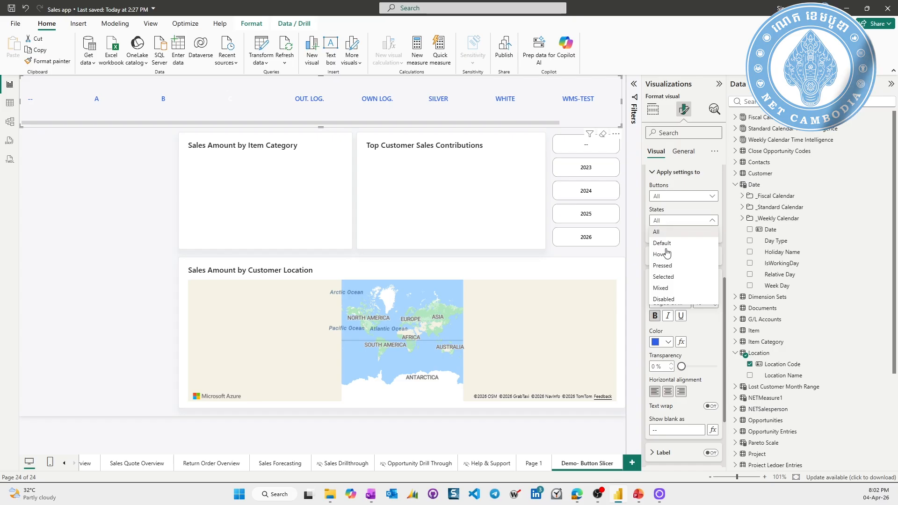
pyautogui.click(672, 278)
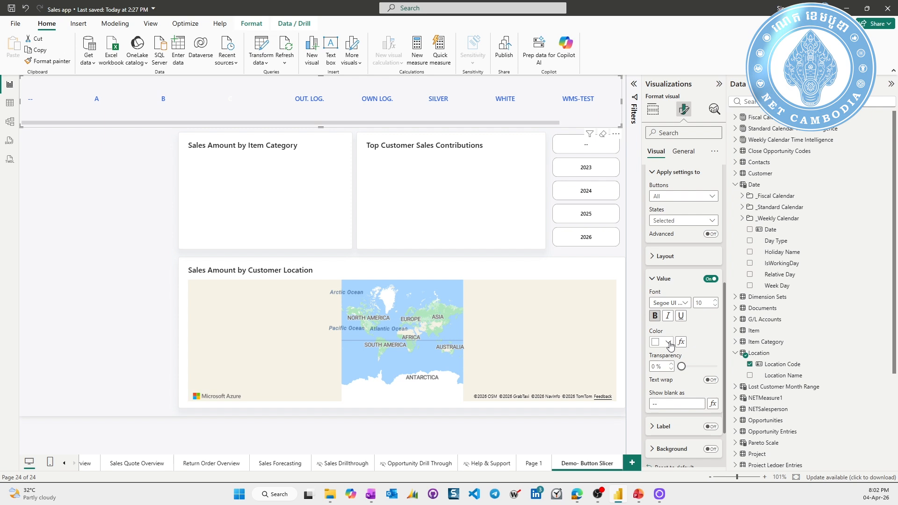
pyautogui.click(670, 343)
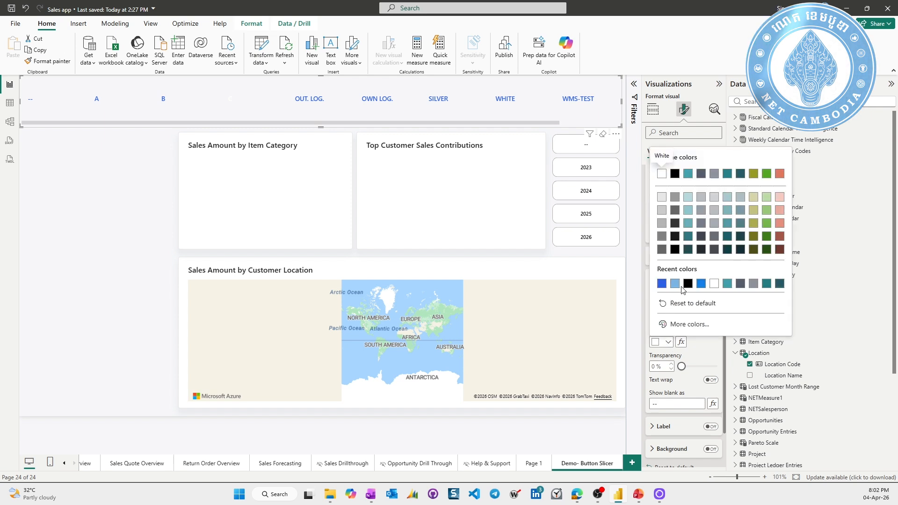
pyautogui.click(688, 284)
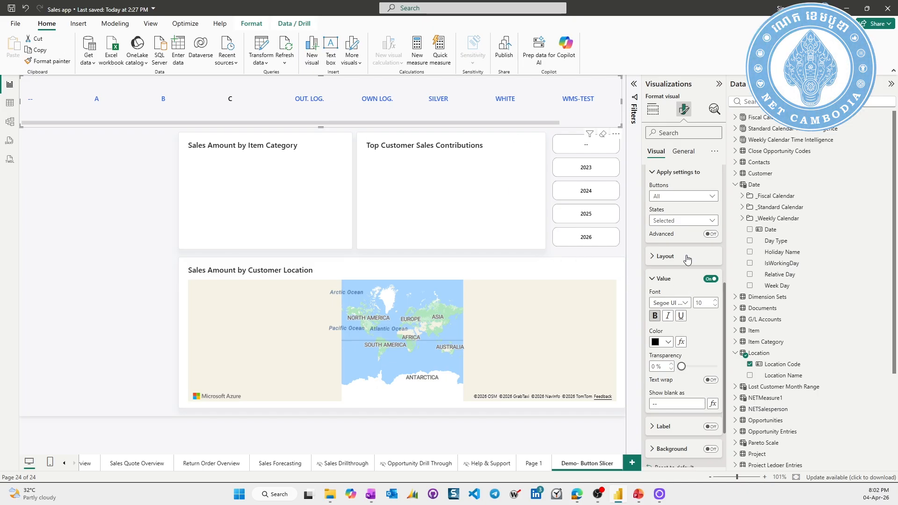
# Check the selected-state text color by selecting B, C and OWN LOG. in the Location Code slicer
pyautogui.click(160, 106)
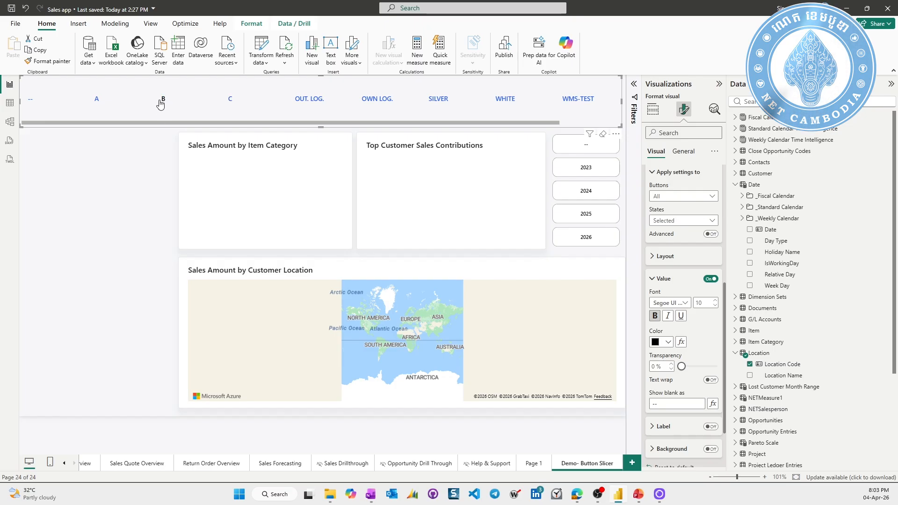
pyautogui.click(235, 103)
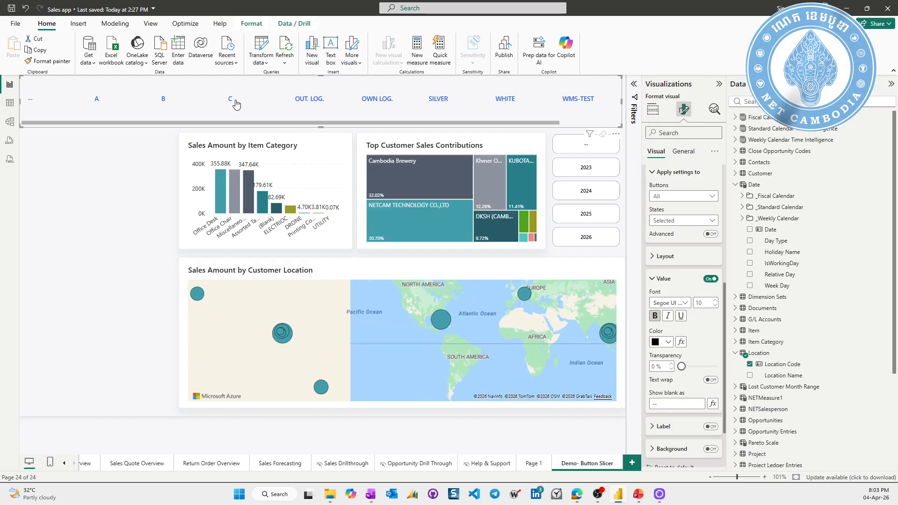
pyautogui.click(378, 102)
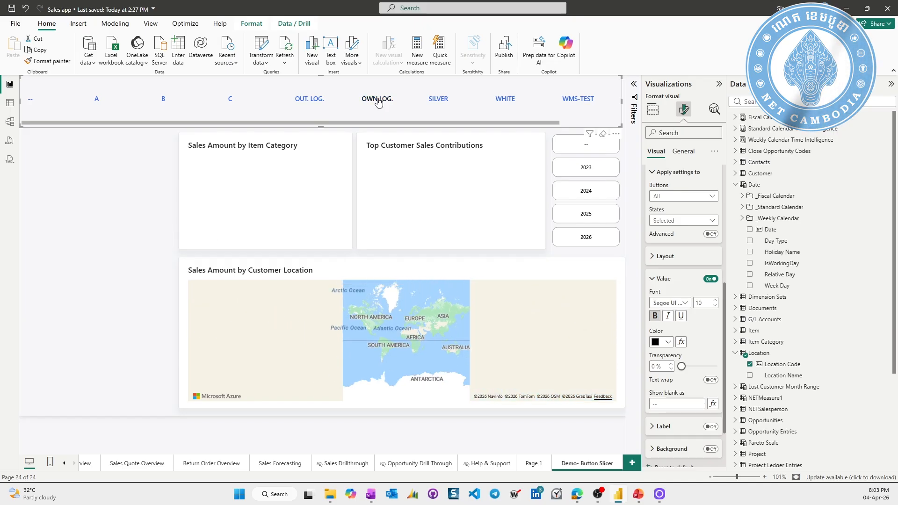
pyautogui.click(378, 102)
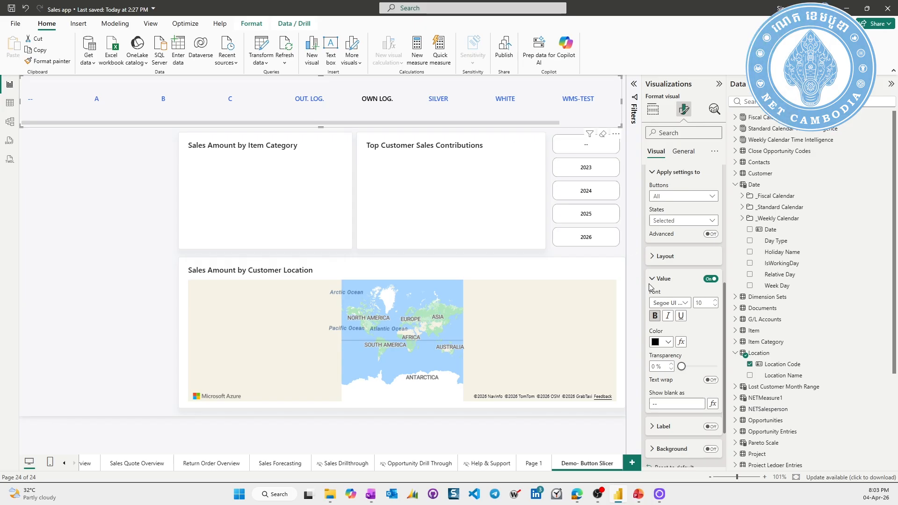
# Add an accent bar along the bottom of the Location Code slicer's buttons for the Selected state
pyautogui.scroll(-3, 650, 287)
pyautogui.click(663, 457)
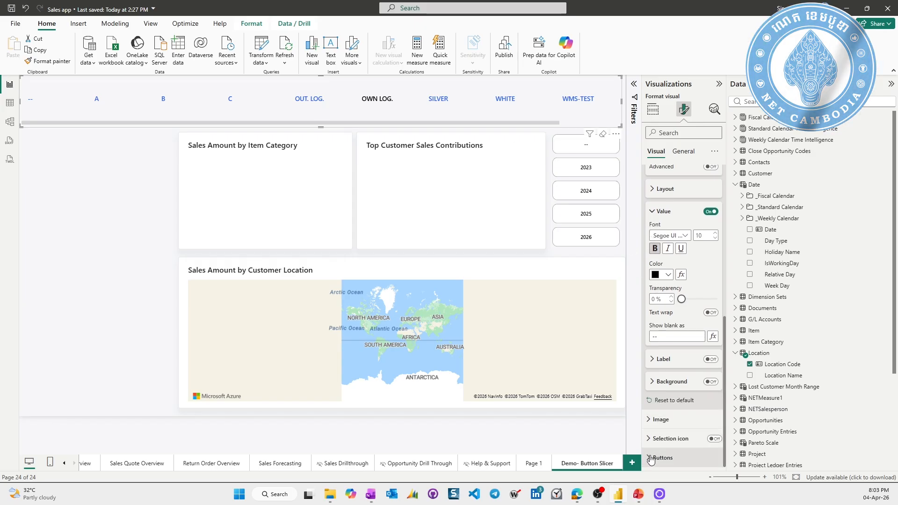
pyautogui.scroll(-8, 682, 335)
pyautogui.scroll(-1, 681, 335)
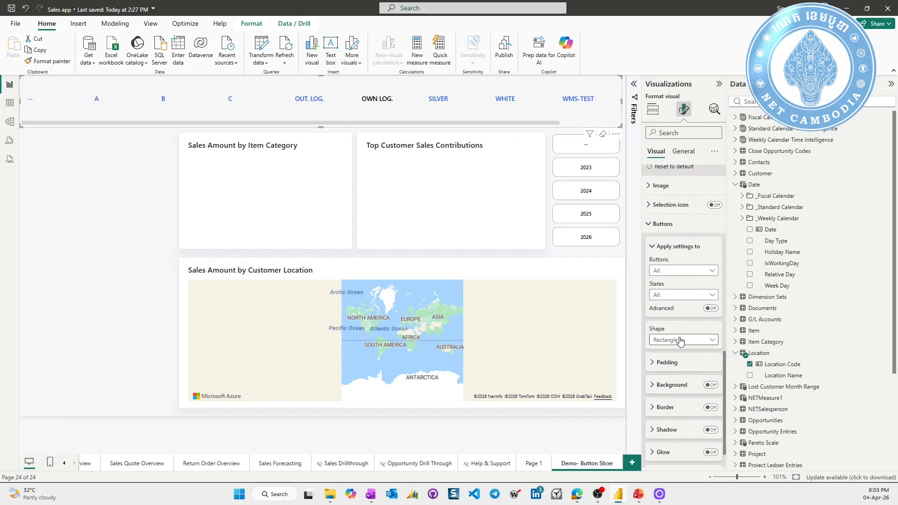
pyautogui.click(679, 296)
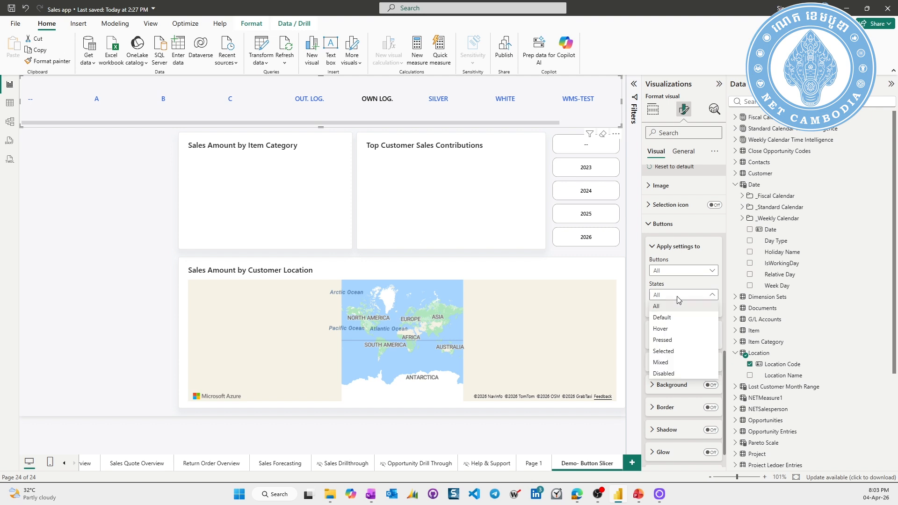
pyautogui.click(665, 352)
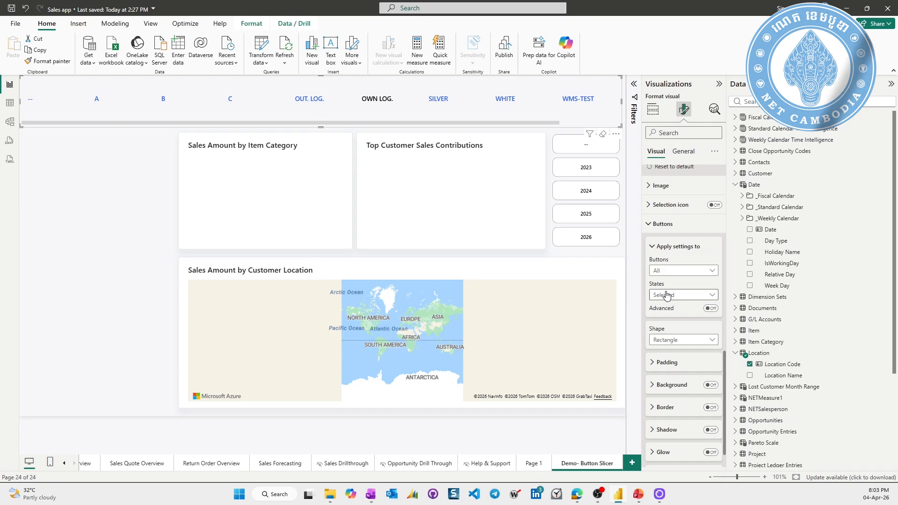
pyautogui.scroll(-2, 668, 294)
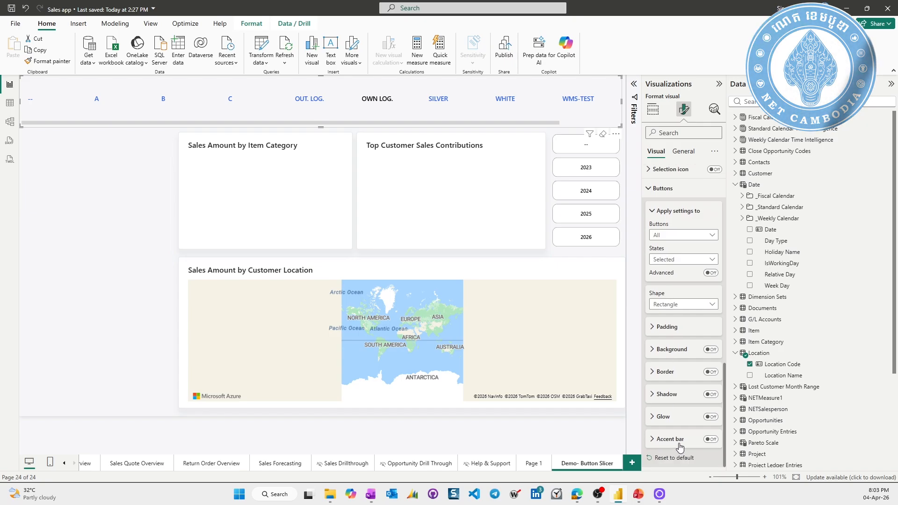
pyautogui.click(710, 440)
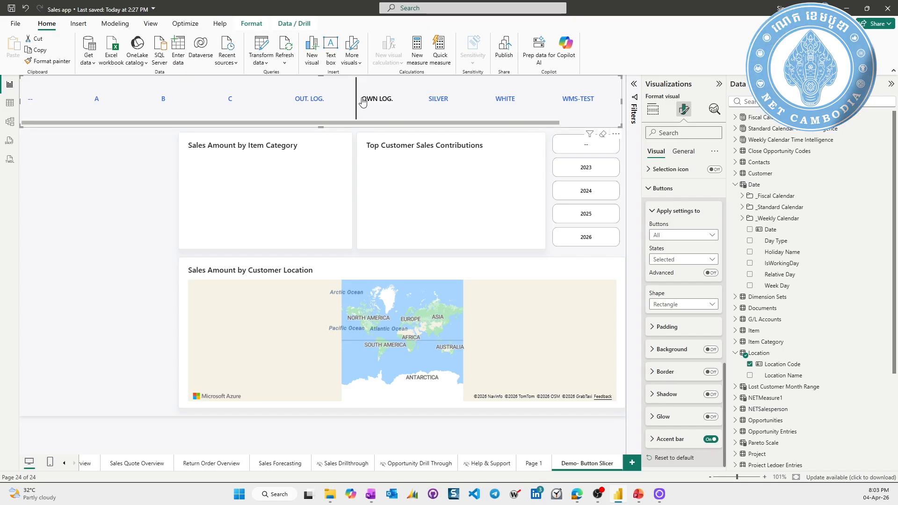
pyautogui.click(653, 440)
pyautogui.click(672, 371)
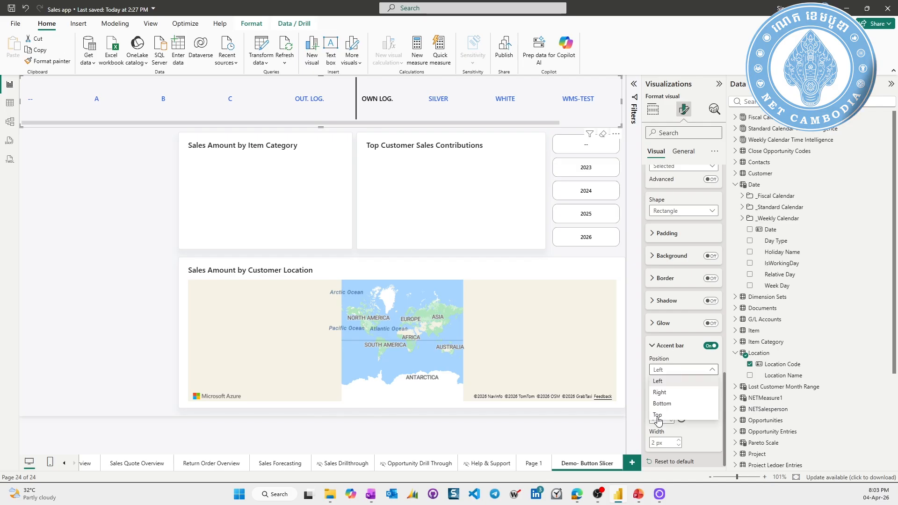
pyautogui.click(663, 402)
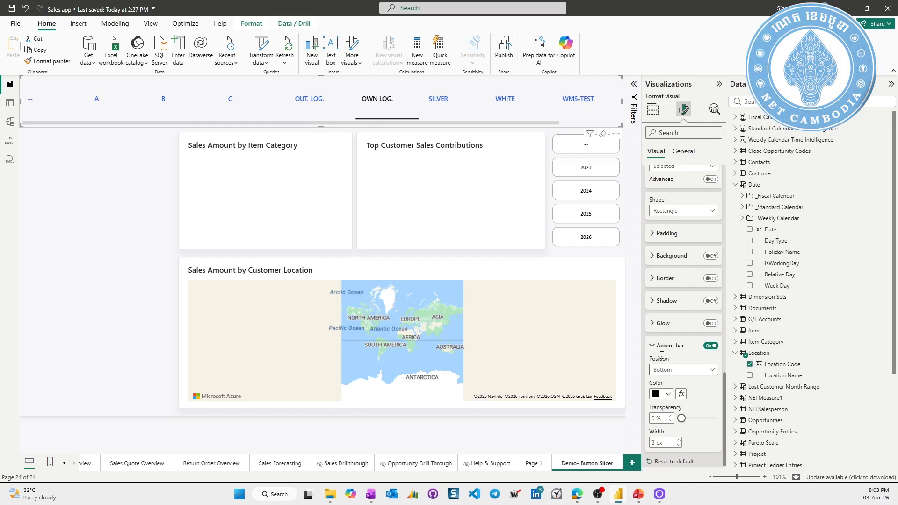
# Check the accent bar by selecting SILVER, WHITE and A, and look through the full row of location codes
pyautogui.click(439, 100)
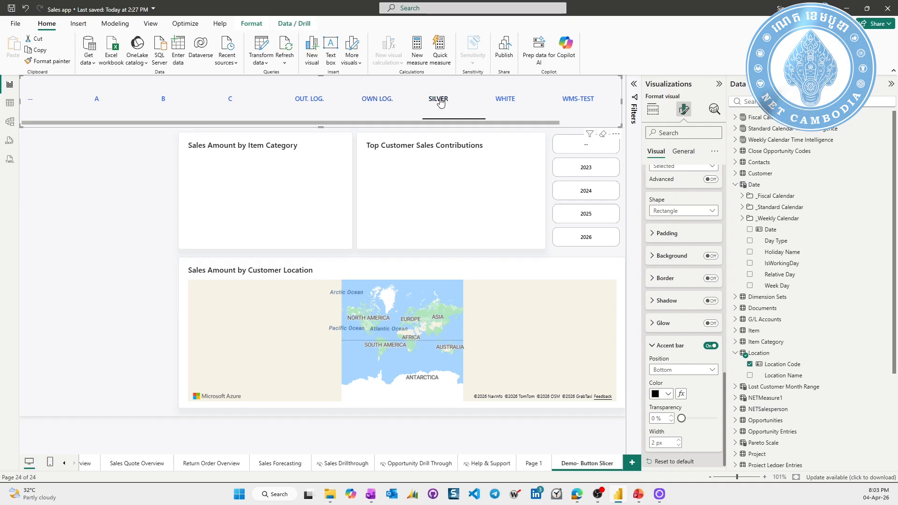
pyautogui.click(512, 103)
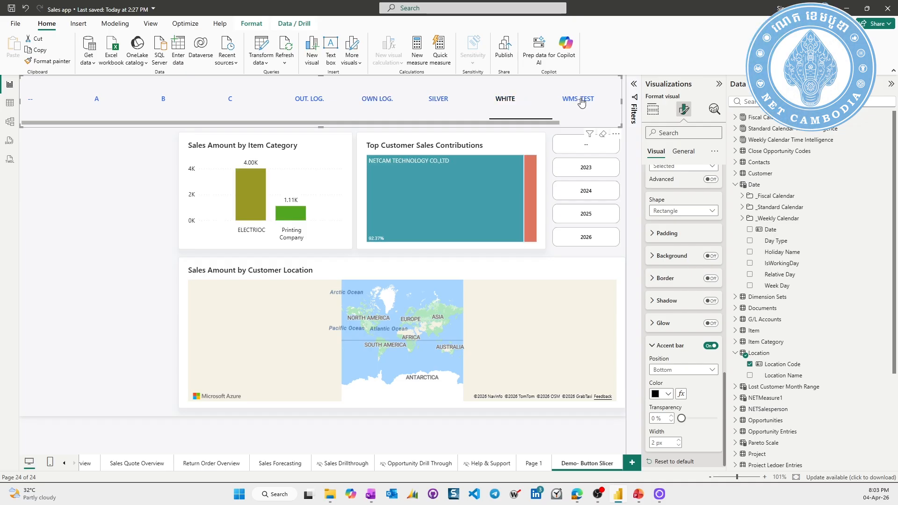
pyautogui.click(511, 105)
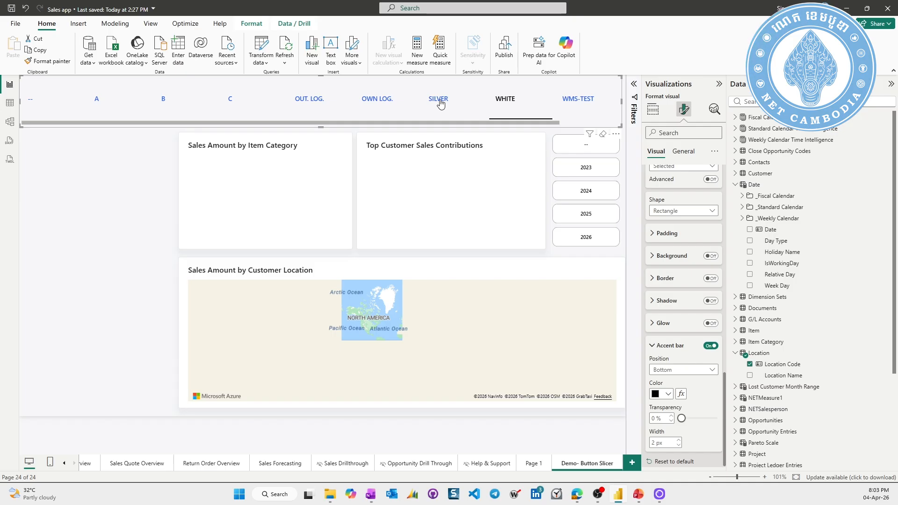
pyautogui.click(440, 104)
pyautogui.click(98, 104)
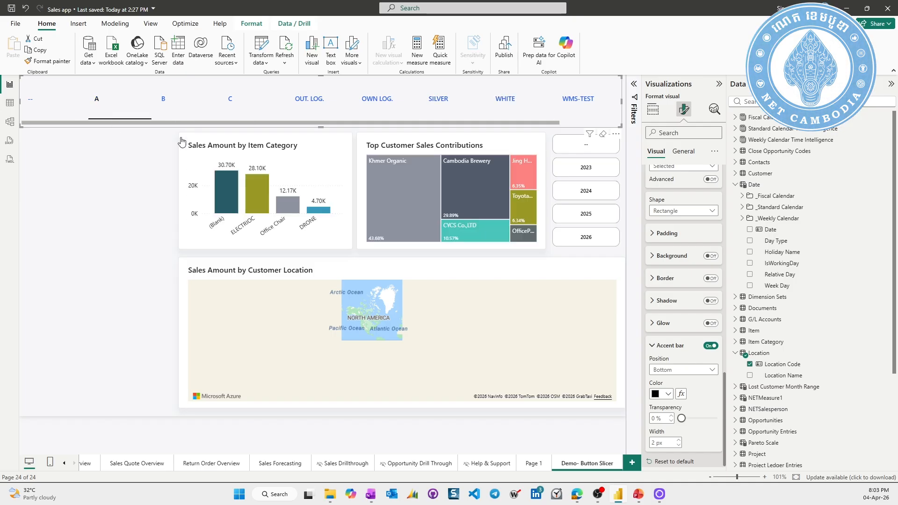
pyautogui.moveTo(185, 123); pyautogui.dragTo(164, 131)
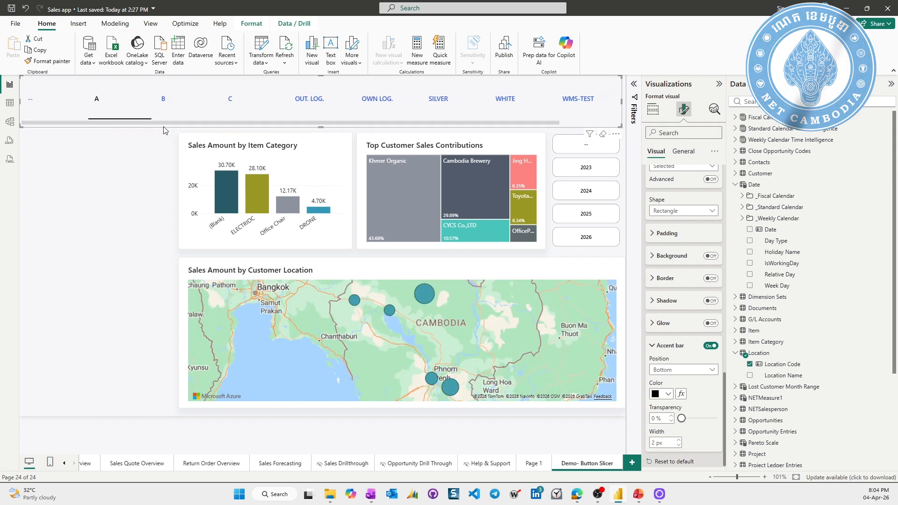
pyautogui.moveTo(173, 123); pyautogui.dragTo(233, 123)
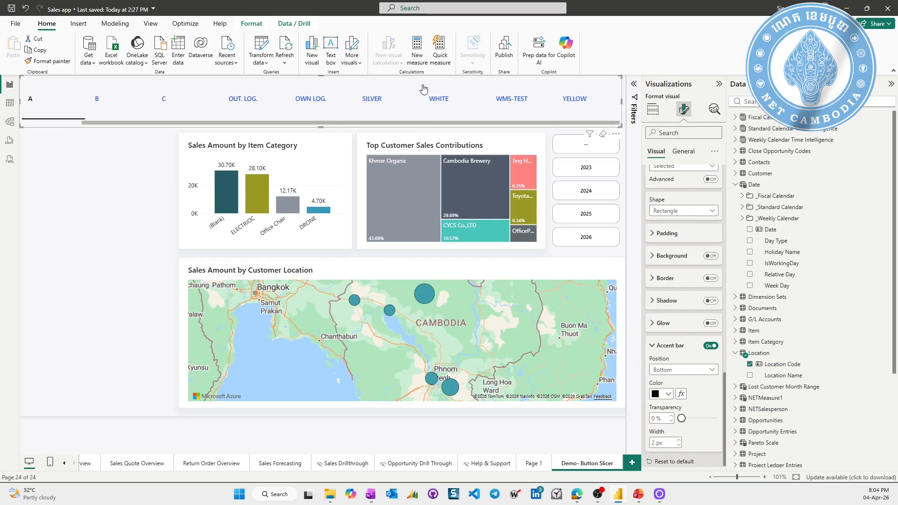
pyautogui.moveTo(449, 122); pyautogui.dragTo(412, 124)
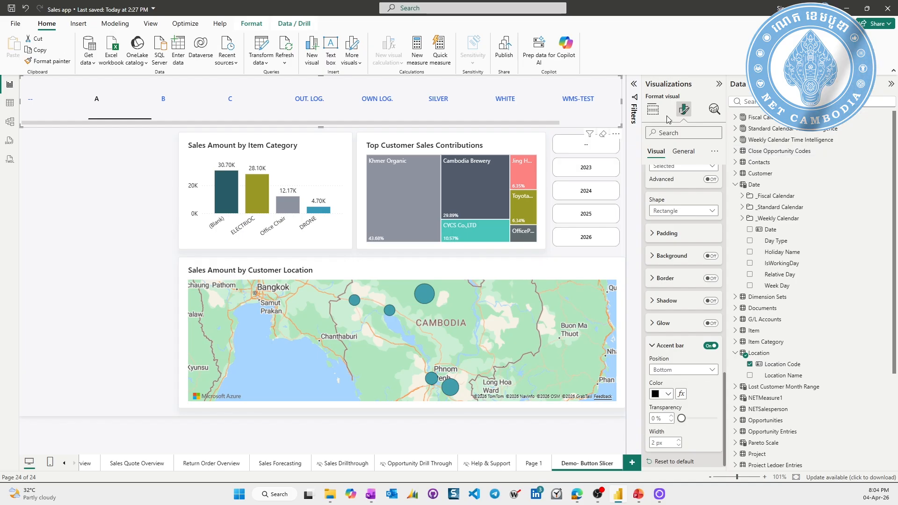
# Set the Location Code slicer's multi-button layout to 11 columns
pyautogui.click(653, 109)
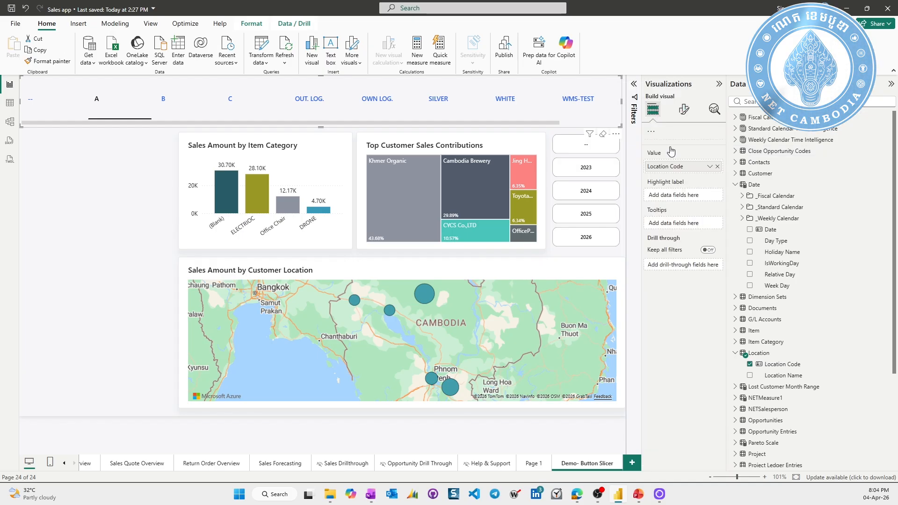
pyautogui.click(683, 108)
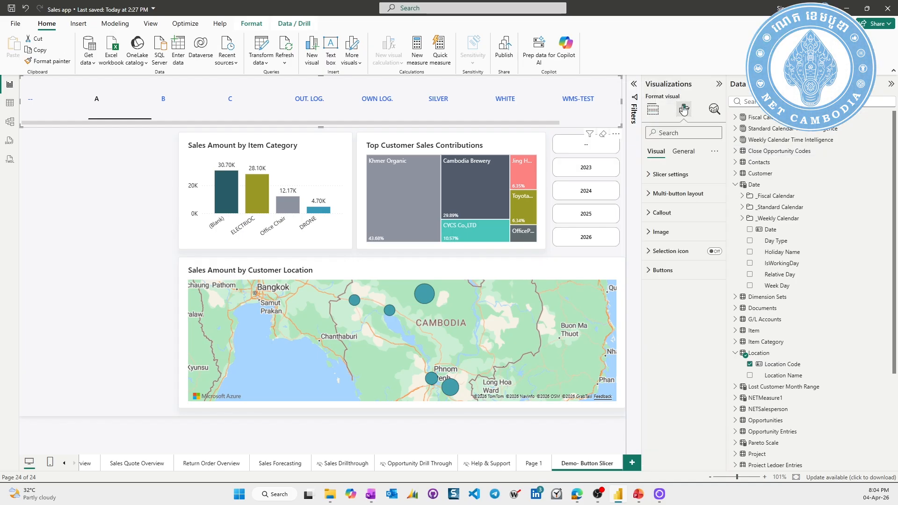
pyautogui.click(648, 196)
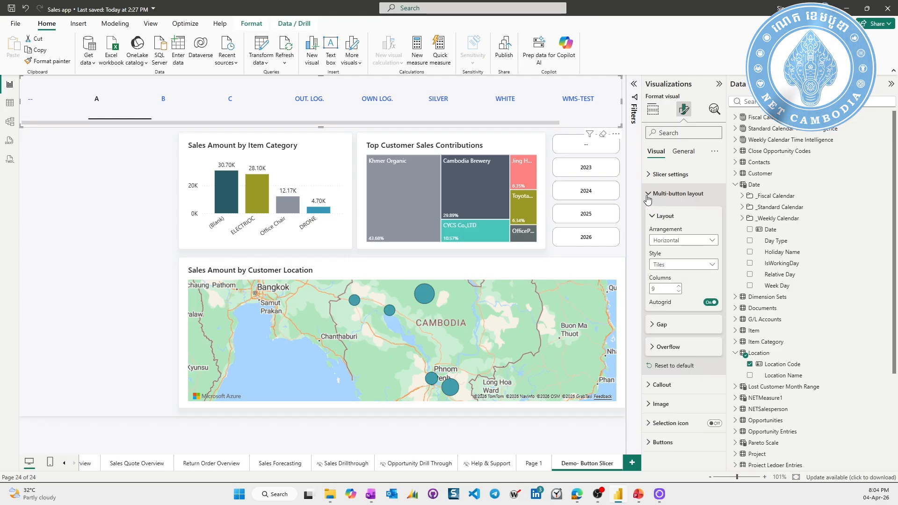
pyautogui.click(680, 287)
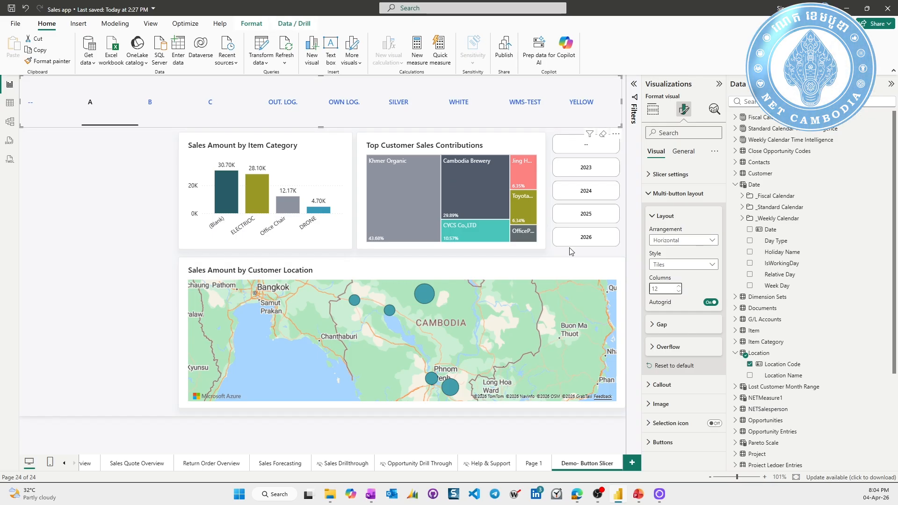
pyautogui.click(679, 291)
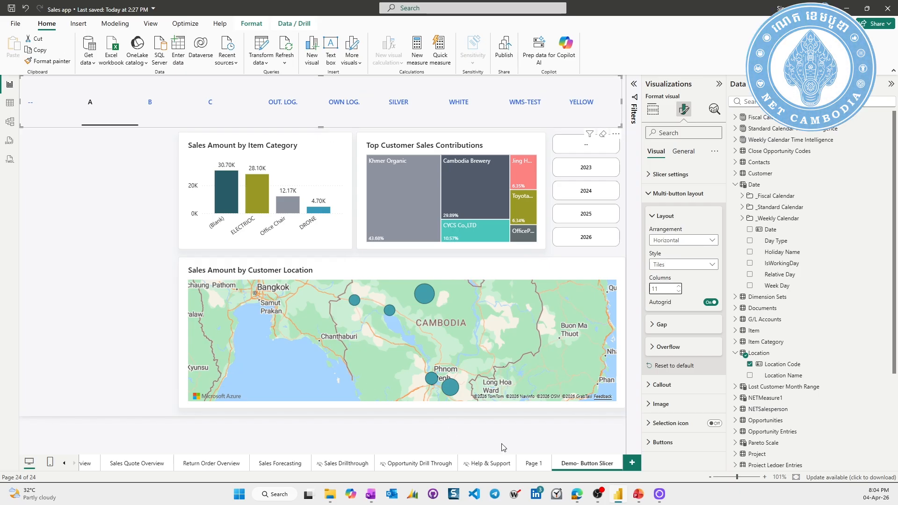
# Test the slicers by switching between B and A, toggling year 2025 on and off, and clearing the location selection
pyautogui.click(151, 106)
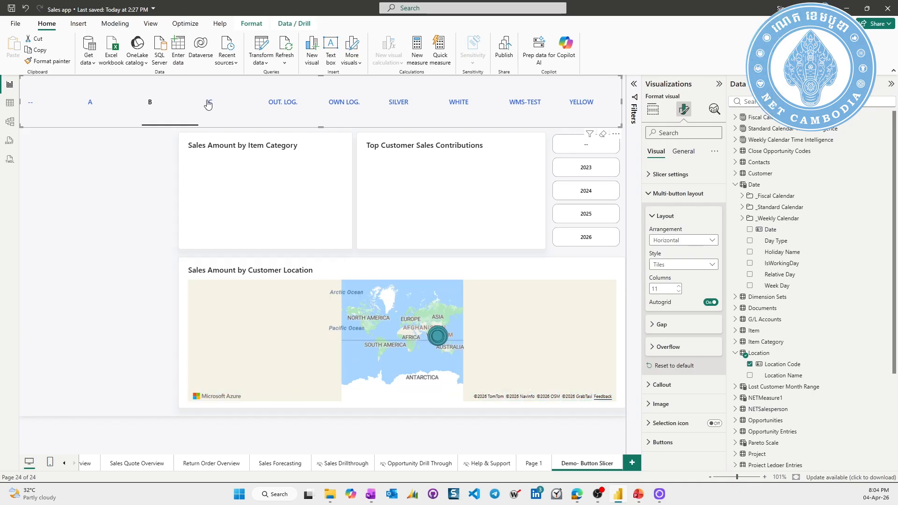
pyautogui.click(89, 105)
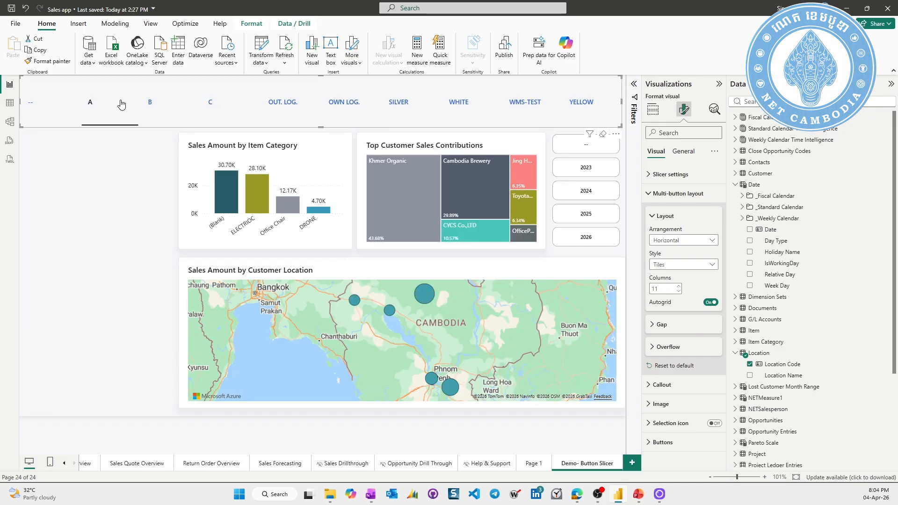
pyautogui.click(585, 213)
pyautogui.click(584, 213)
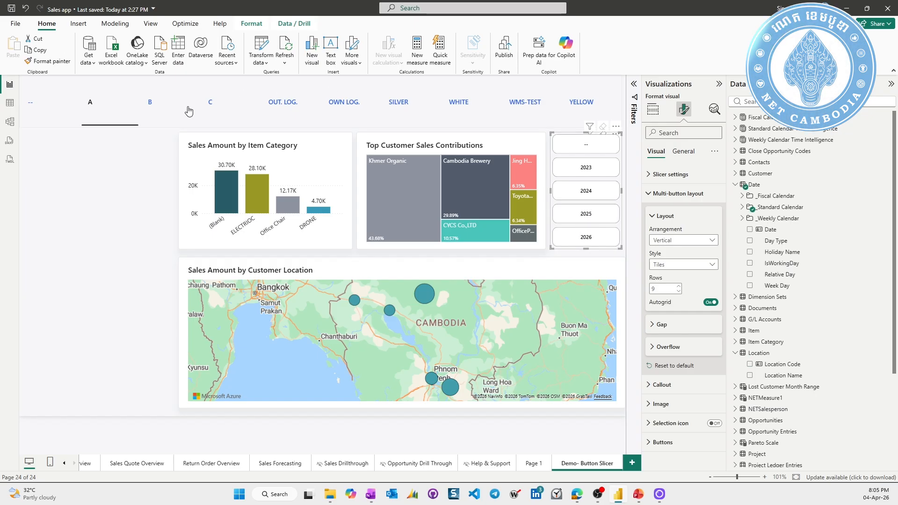
pyautogui.click(152, 104)
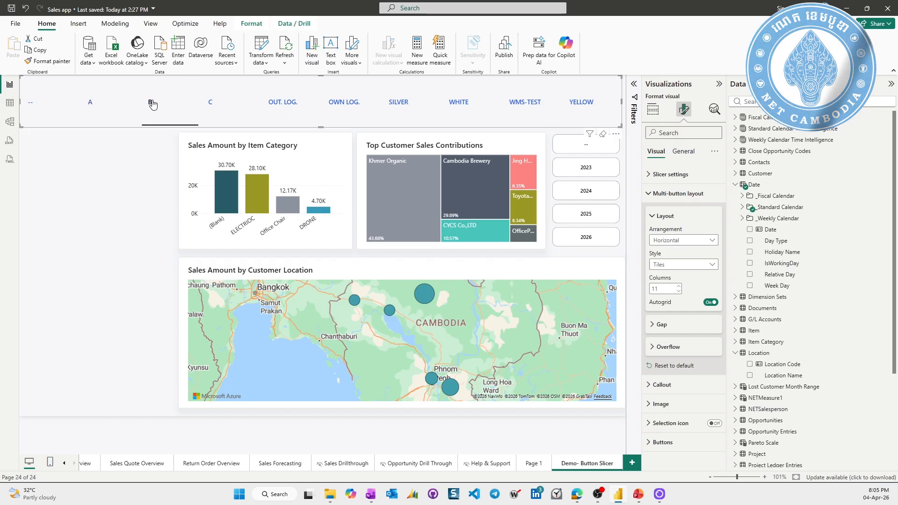
pyautogui.click(91, 105)
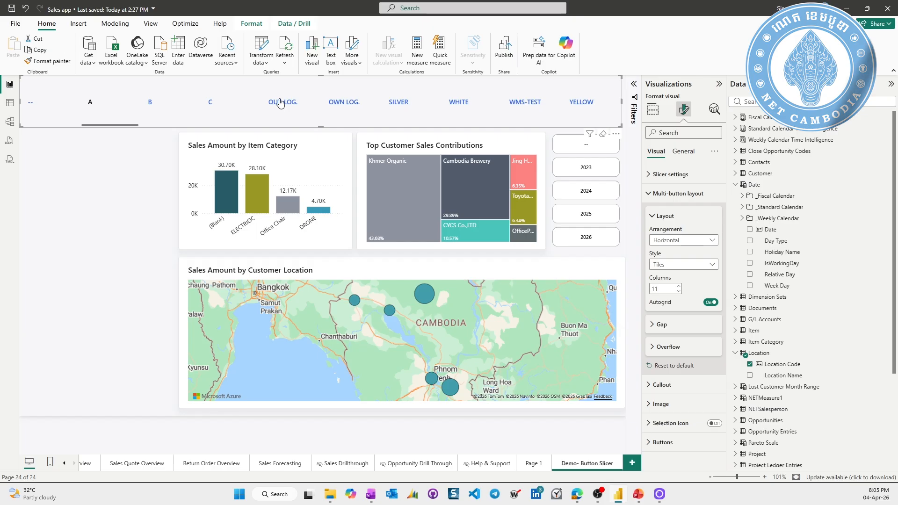
pyautogui.click(90, 105)
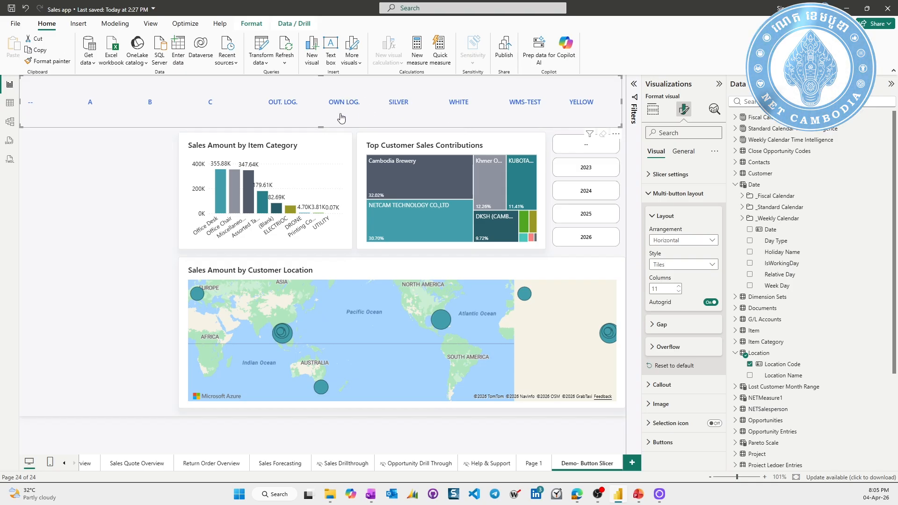
# Add a new button slicer in the empty area beside the charts and resize it to reach the bottom edge of the map
pyautogui.click(85, 187)
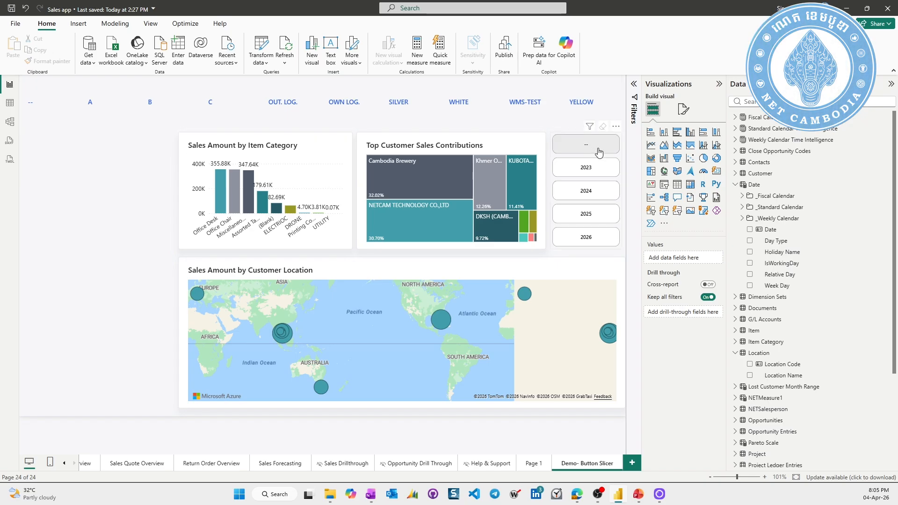
pyautogui.click(652, 211)
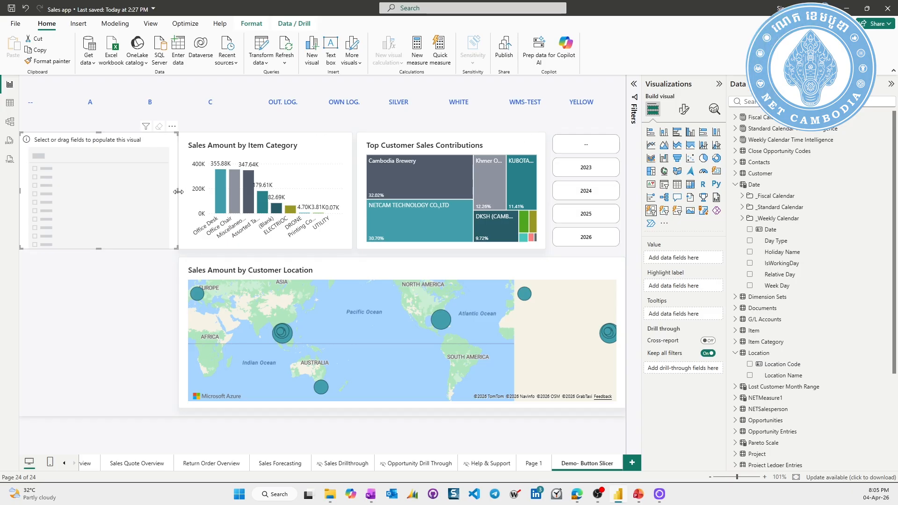
pyautogui.moveTo(174, 193); pyautogui.dragTo(170, 194)
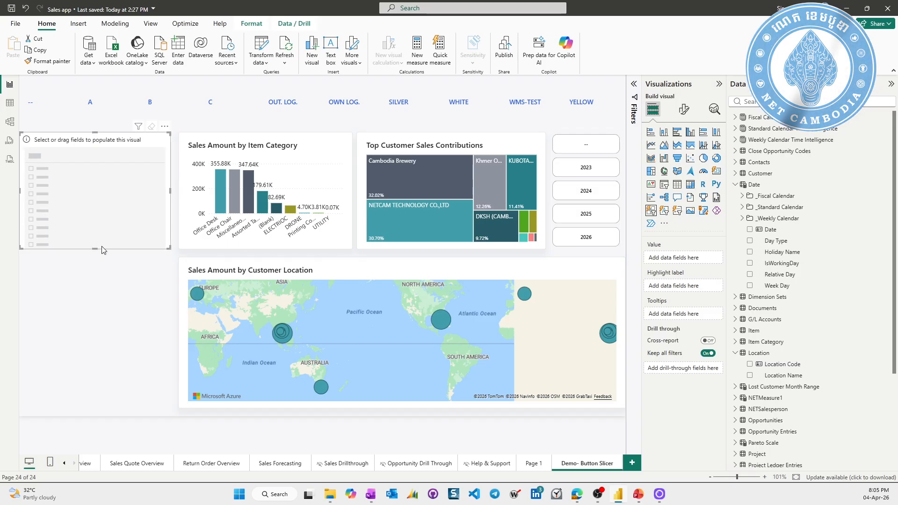
pyautogui.moveTo(94, 248); pyautogui.dragTo(94, 408)
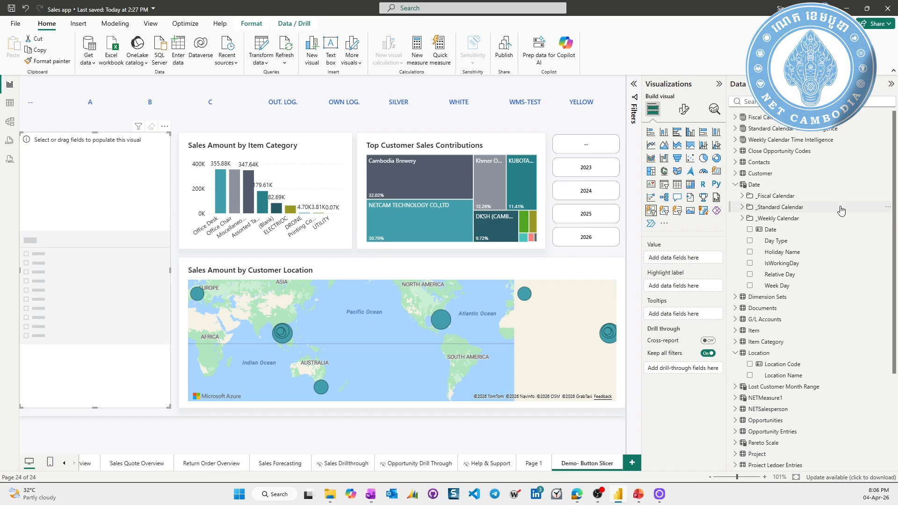
# Add the Name field from the NETSalesperson table as the new slicer's value
pyautogui.scroll(-5, 816, 230)
pyautogui.scroll(-1, 816, 230)
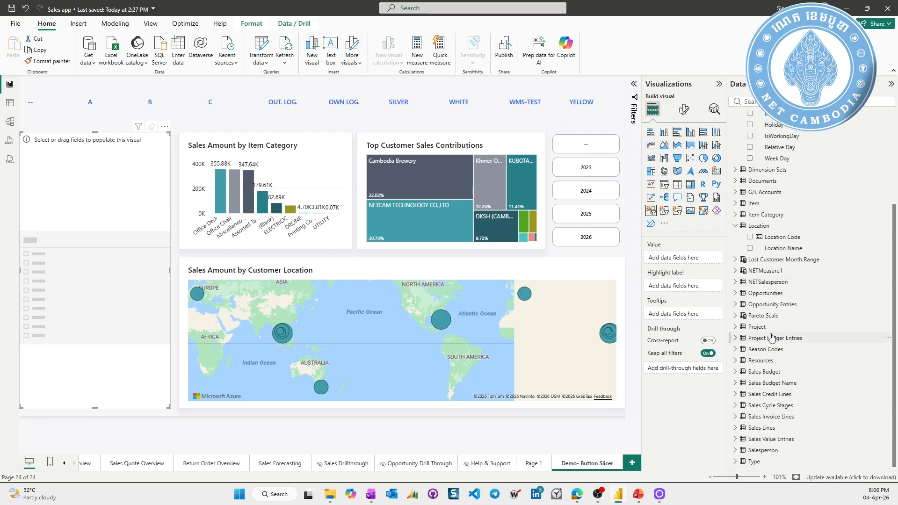
pyautogui.click(735, 282)
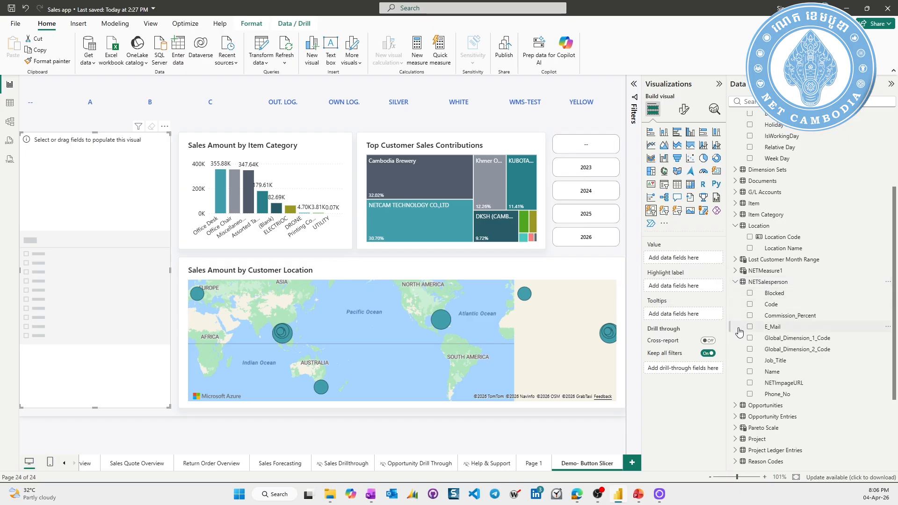
pyautogui.click(750, 372)
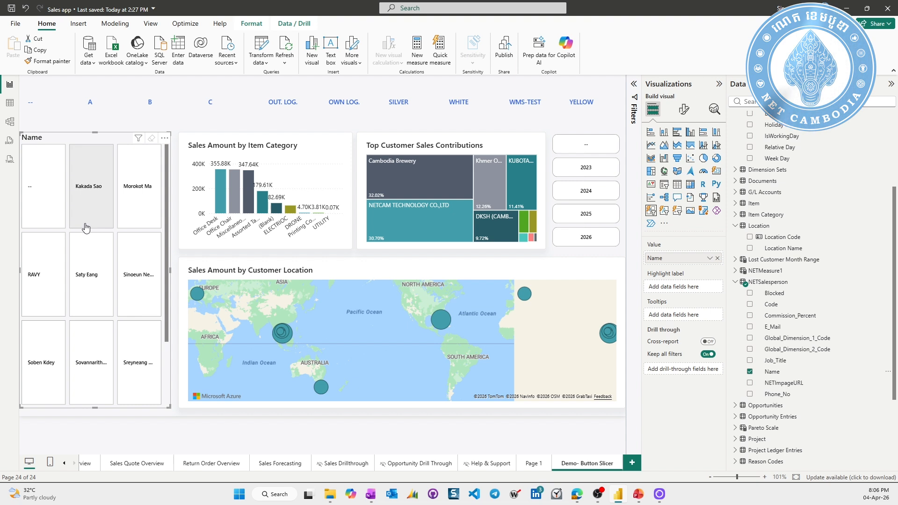
# Turn off the title of the salesperson Name slicer
pyautogui.click(688, 110)
pyautogui.click(684, 152)
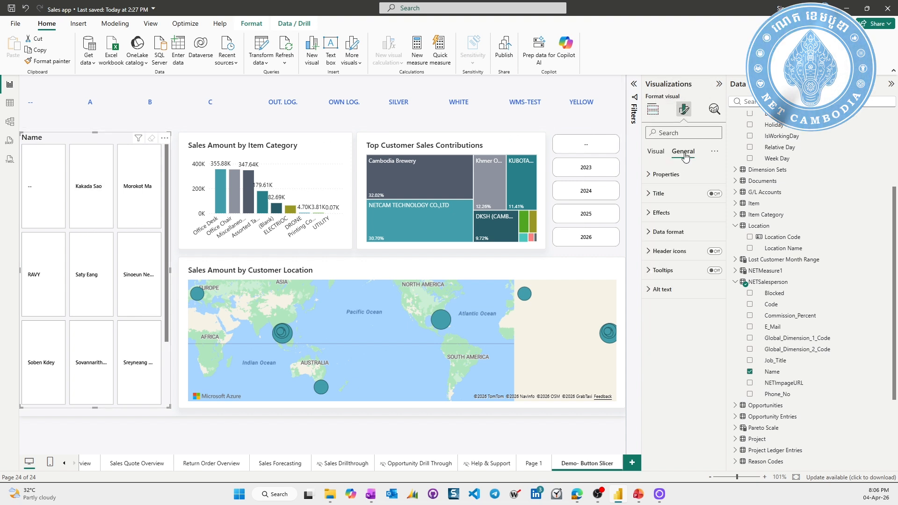
pyautogui.click(718, 196)
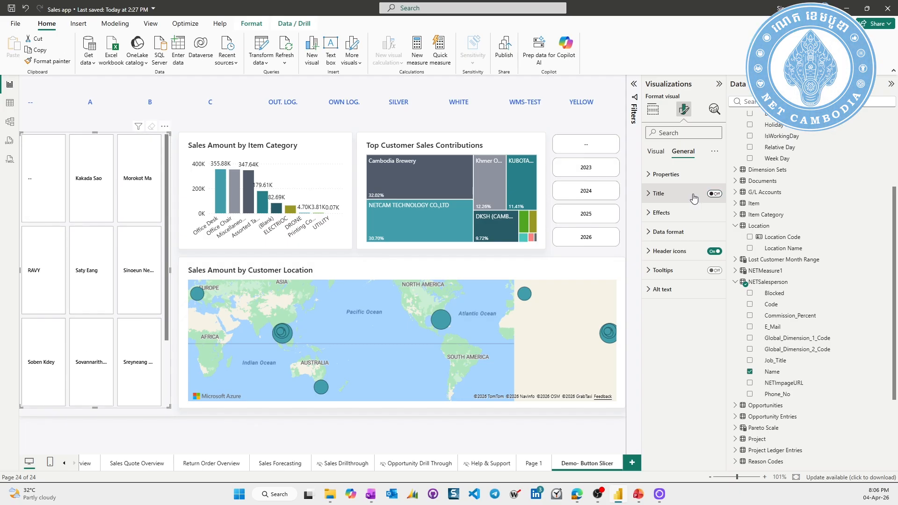
# Keep the Grid arrangement for the salesperson slicer and set its layout to 2 columns
pyautogui.click(656, 152)
pyautogui.click(649, 195)
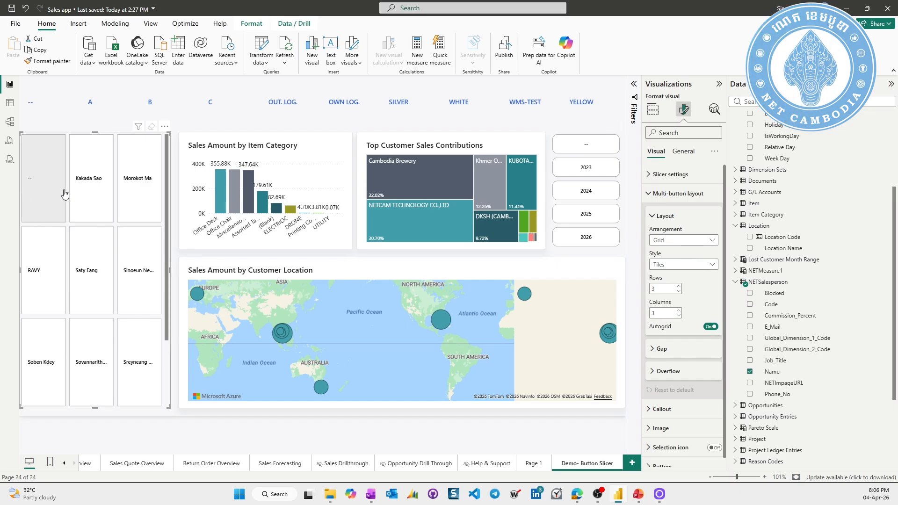
pyautogui.click(688, 241)
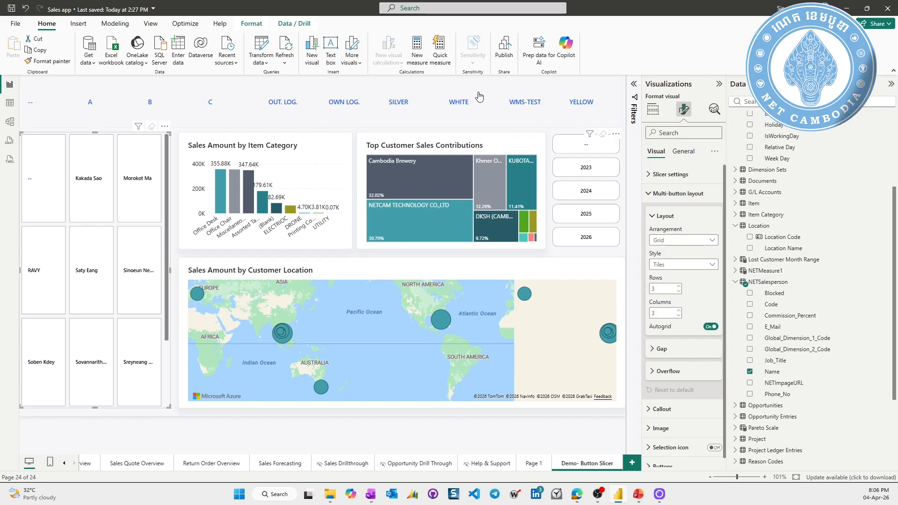
pyautogui.click(679, 240)
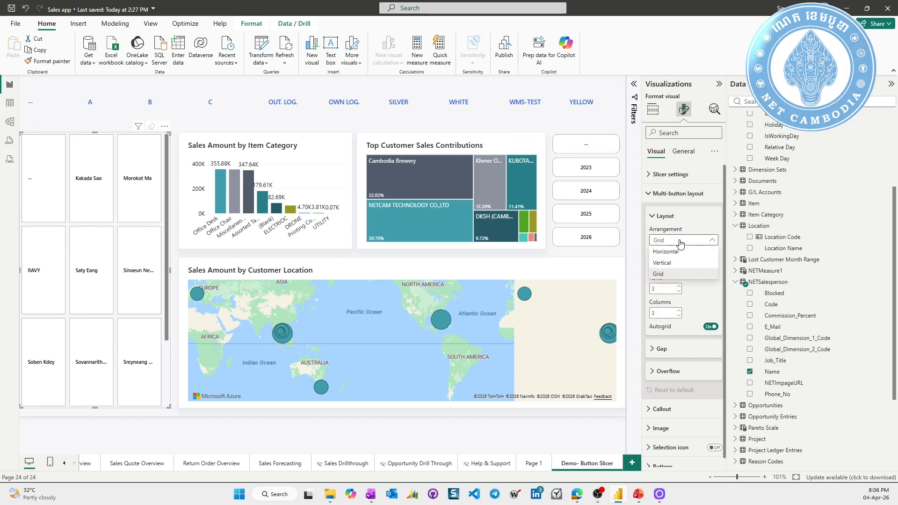
pyautogui.click(680, 242)
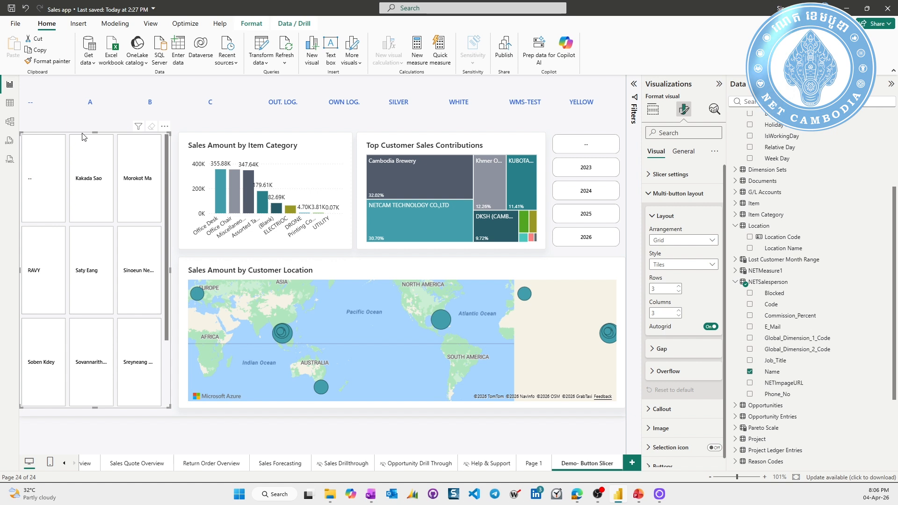
pyautogui.click(679, 316)
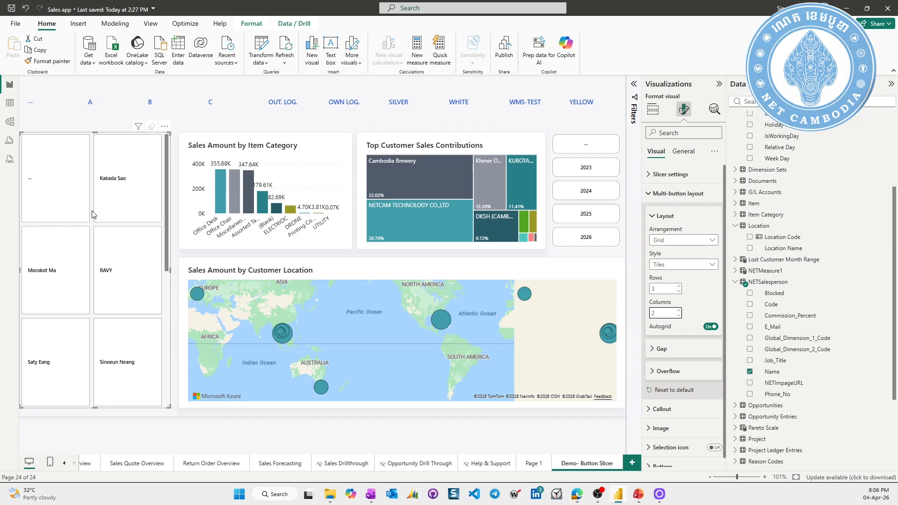
# Apply the salesperson slicer's callout settings to all states and set the vertical alignment to bottom
pyautogui.click(662, 409)
pyautogui.scroll(-3, 673, 365)
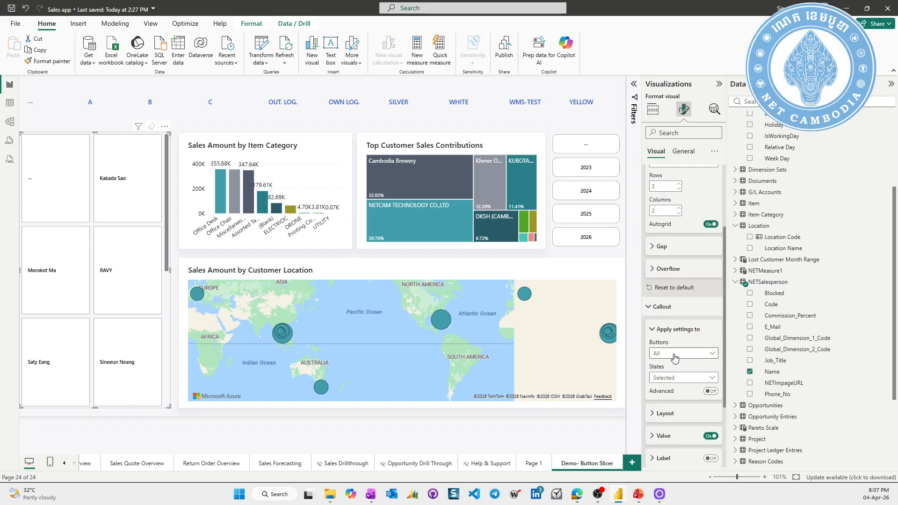
pyautogui.click(671, 378)
pyautogui.click(664, 389)
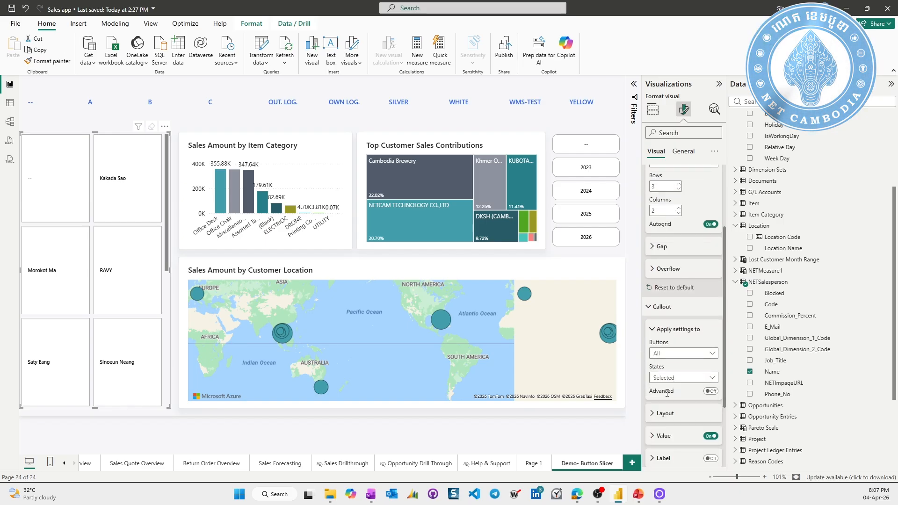
pyautogui.scroll(-3, 692, 334)
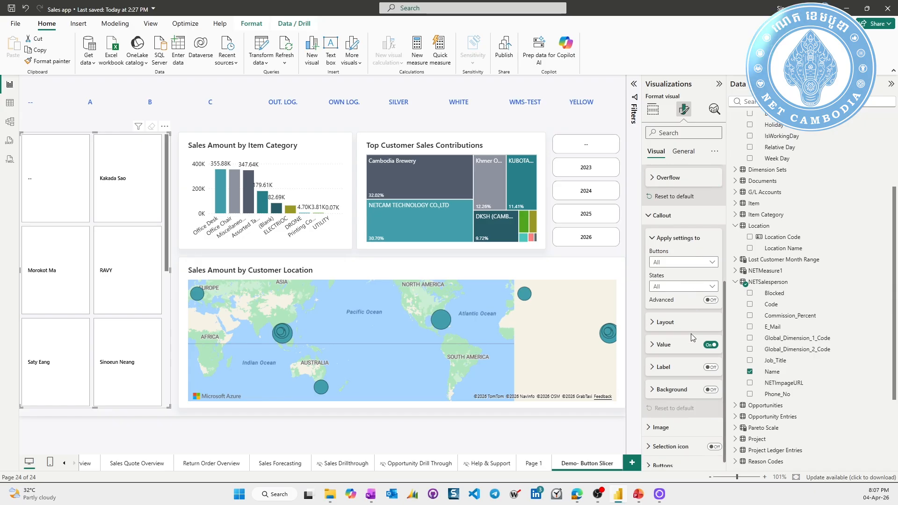
pyautogui.click(653, 322)
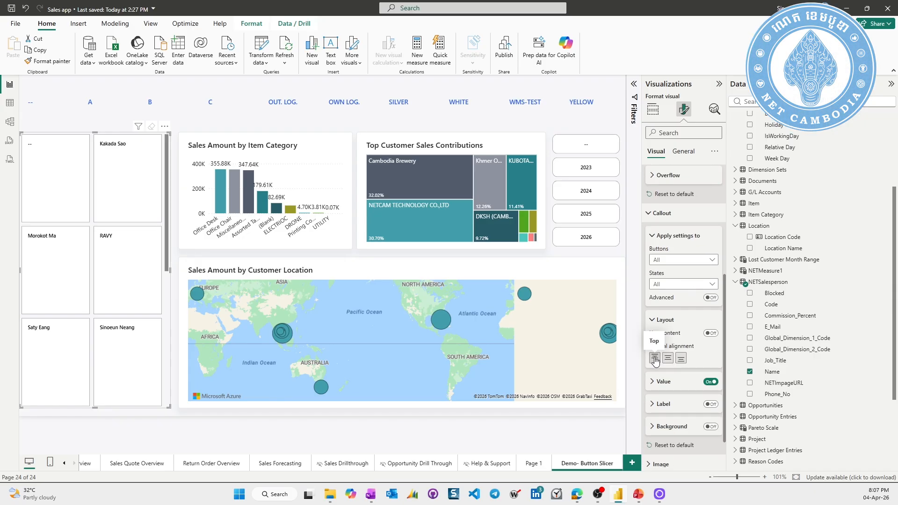
pyautogui.click(681, 360)
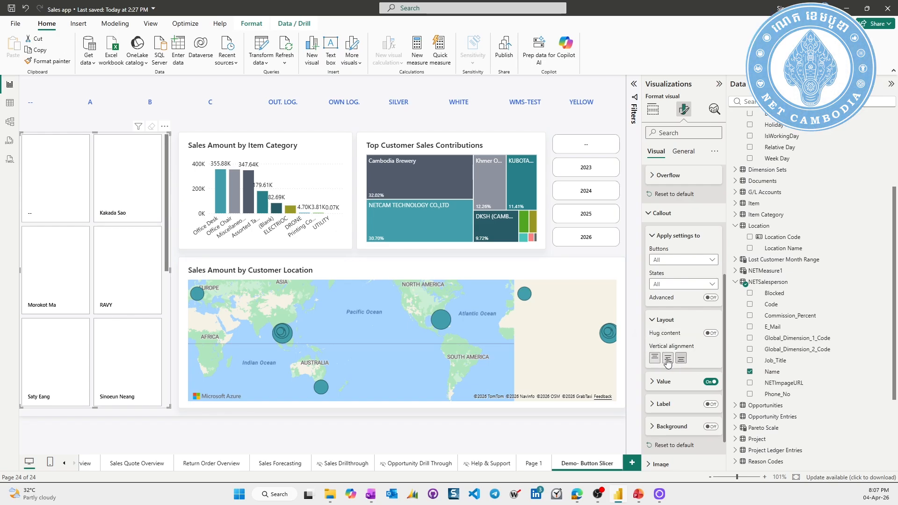
pyautogui.click(681, 359)
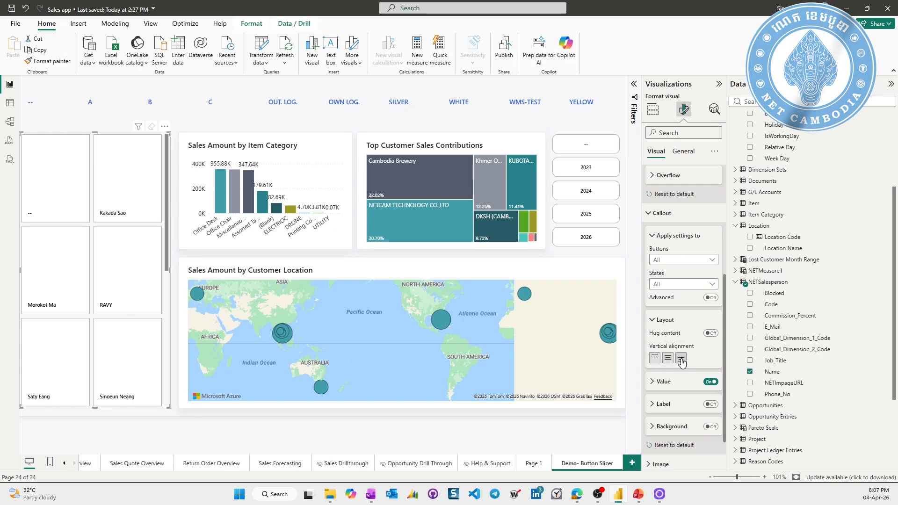
# Center the salesperson slicer's callout values horizontally and look through its buttons
pyautogui.click(653, 382)
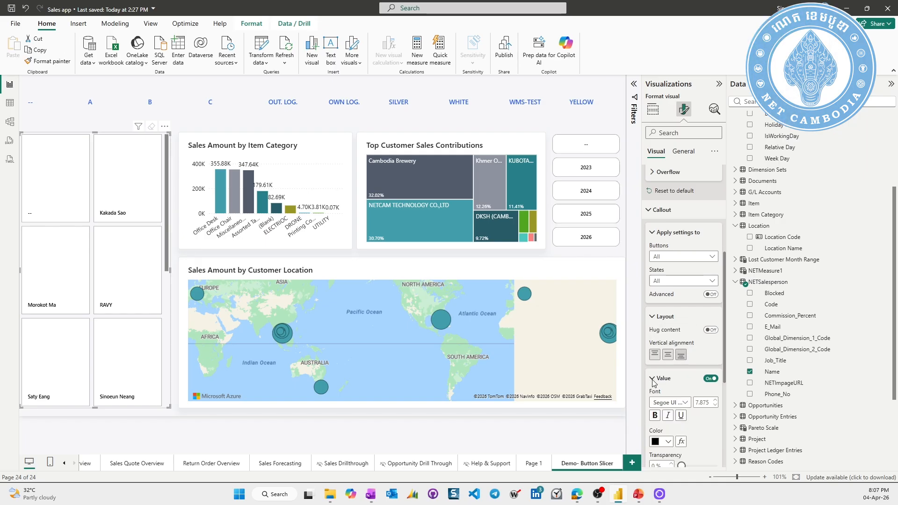
pyautogui.click(668, 402)
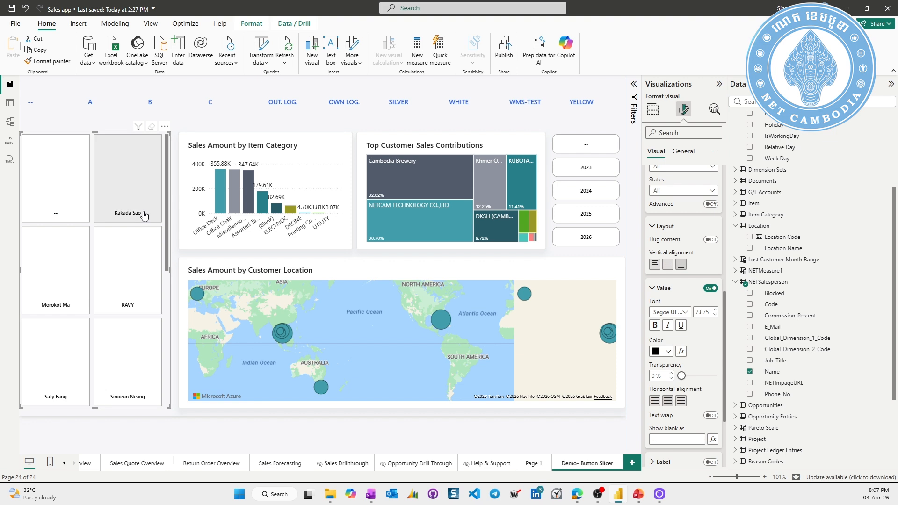
pyautogui.scroll(-5, 121, 212)
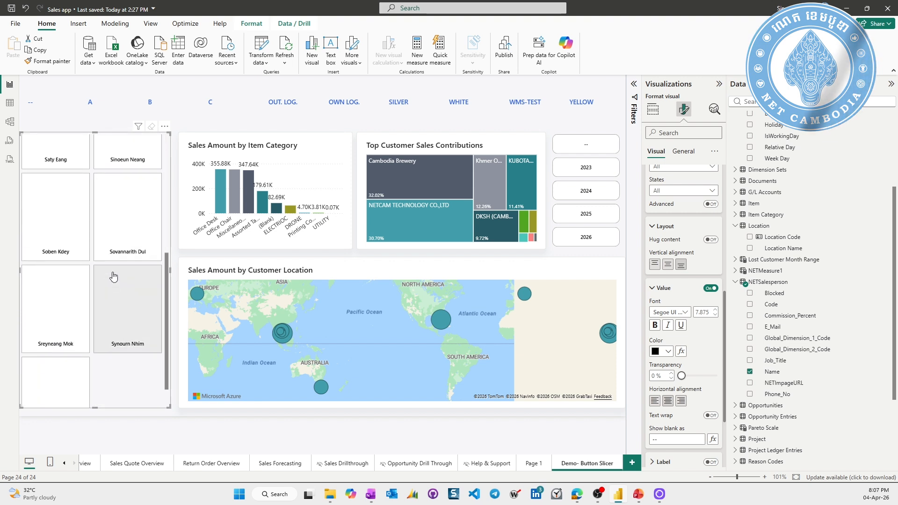
pyautogui.scroll(5, 114, 294)
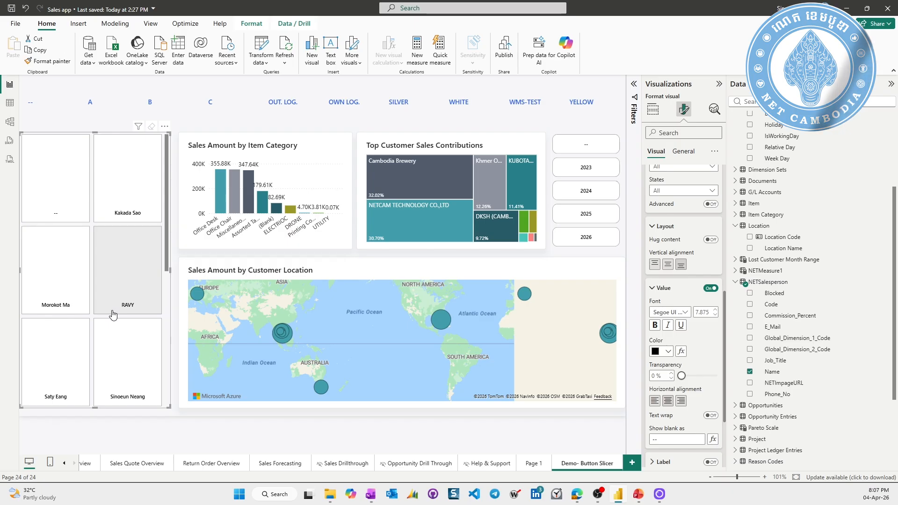
# Set the image source of the salesperson slicer's buttons to Enter URL
pyautogui.click(651, 290)
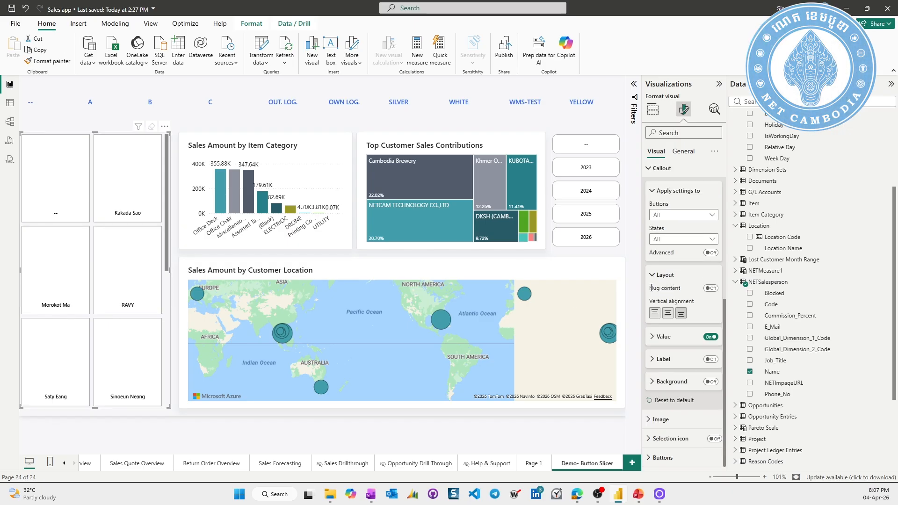
pyautogui.click(659, 419)
pyautogui.scroll(-1, 662, 377)
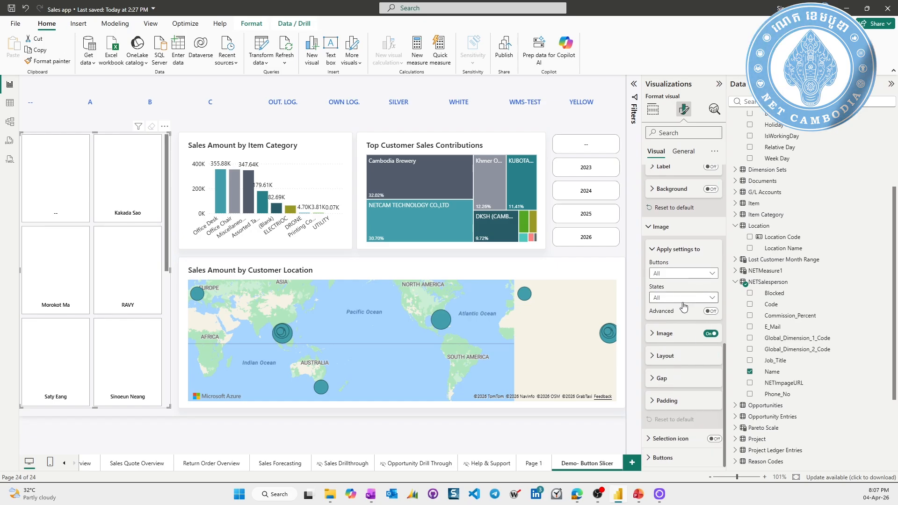
pyautogui.click(653, 333)
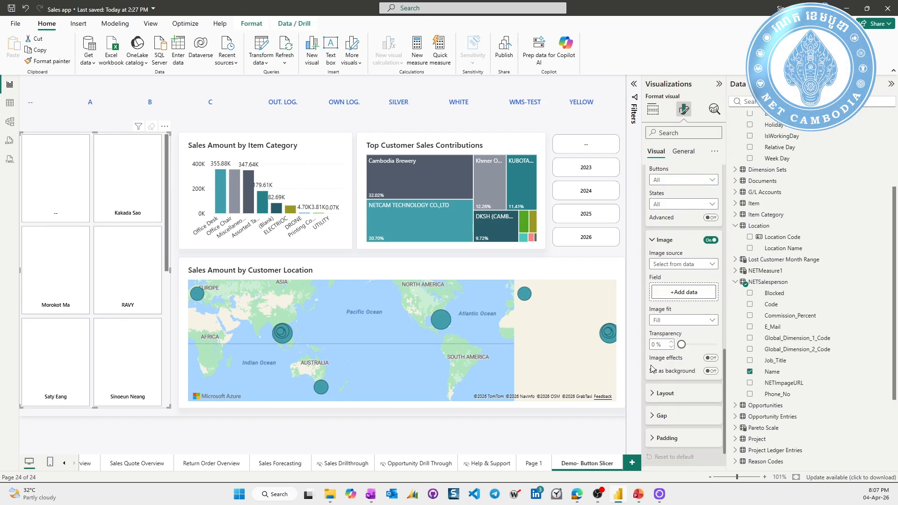
pyautogui.click(705, 267)
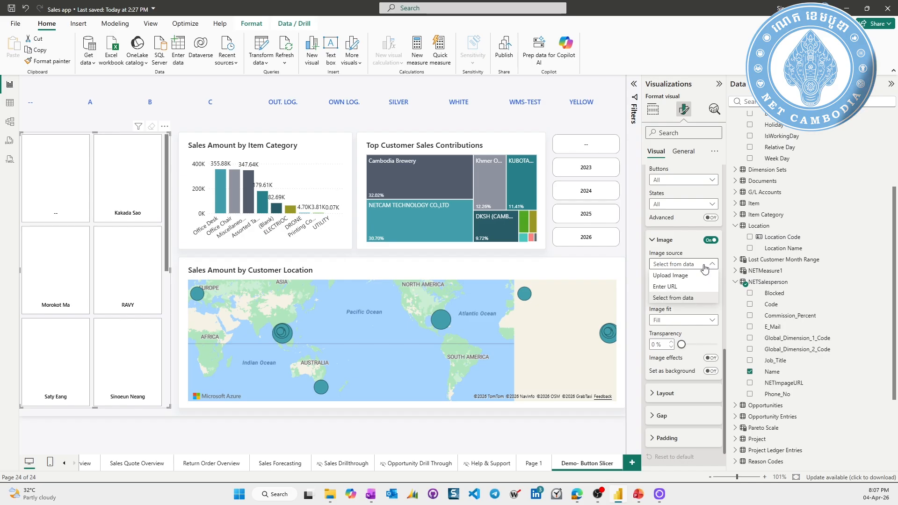
pyautogui.click(671, 289)
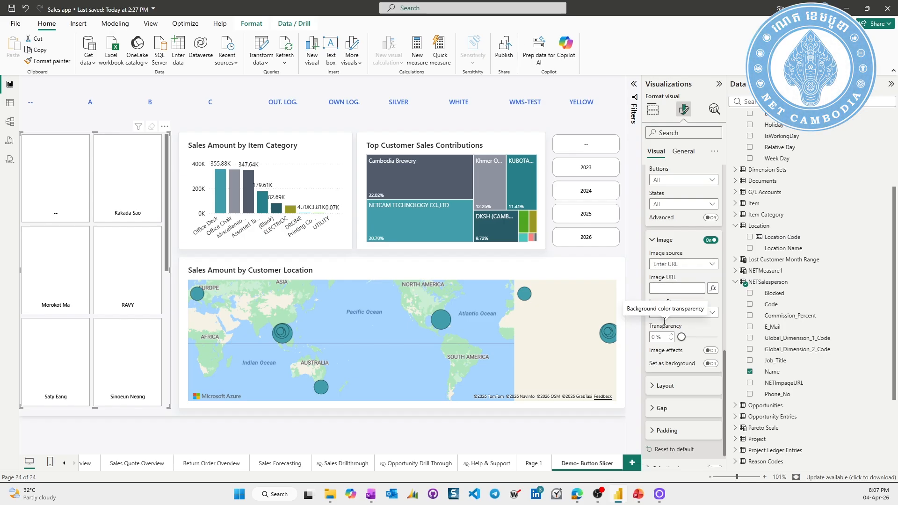
pyautogui.click(678, 287)
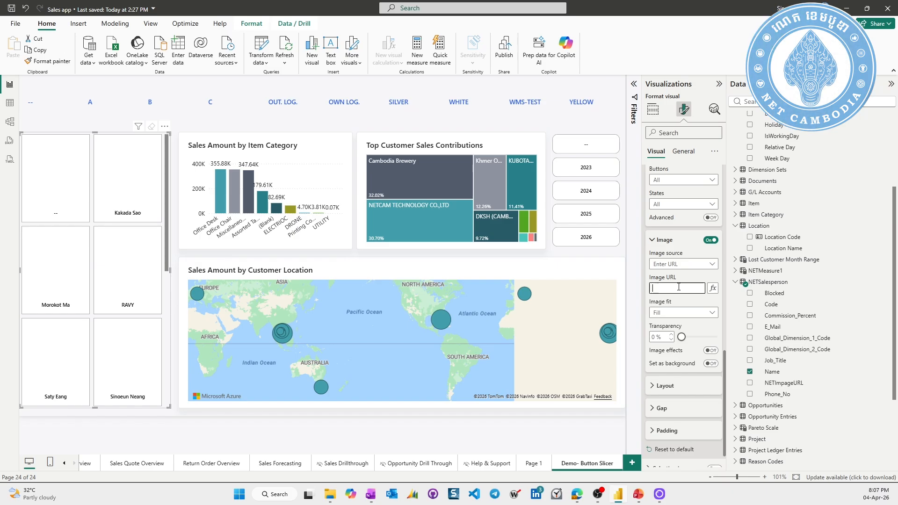
# Base the button image URL on a field value, using the NETSelected Image URL measure from NETMeasure1, and look through the salesperson photos
pyautogui.click(713, 288)
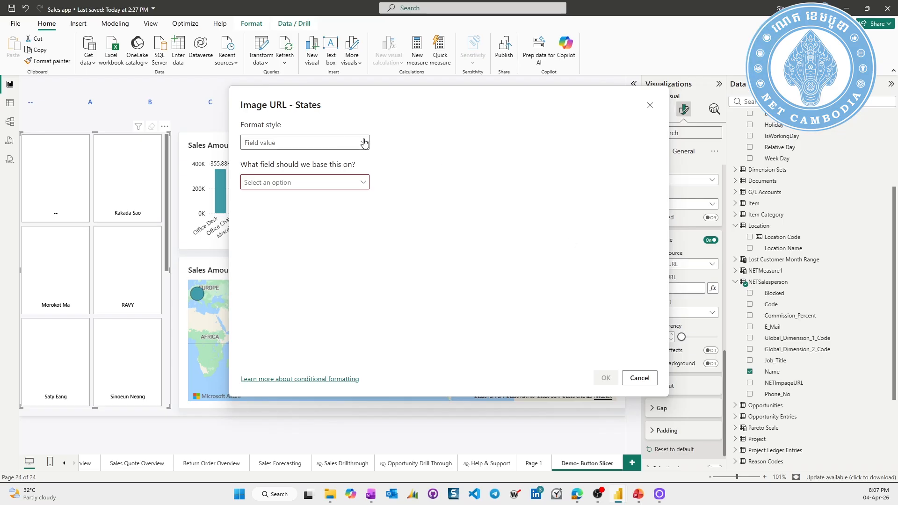
pyautogui.click(364, 143)
pyautogui.click(271, 156)
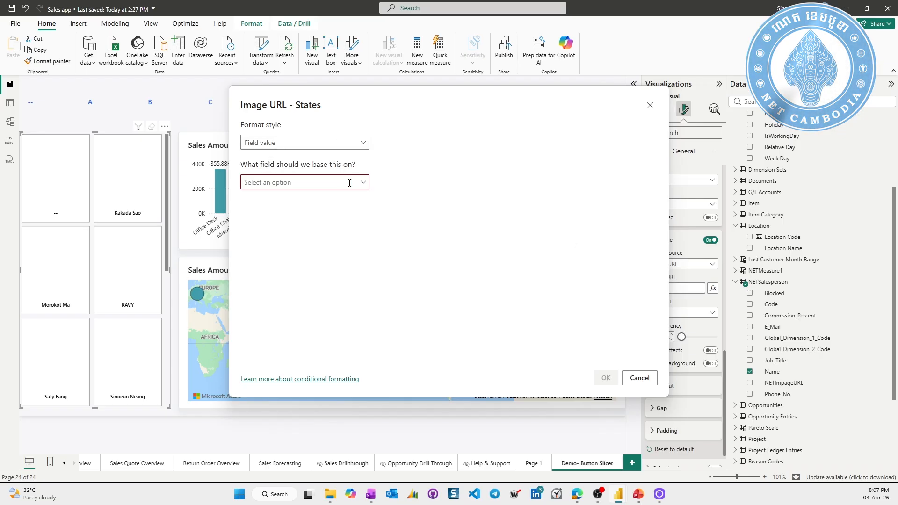
pyautogui.click(365, 183)
pyautogui.scroll(-2, 327, 257)
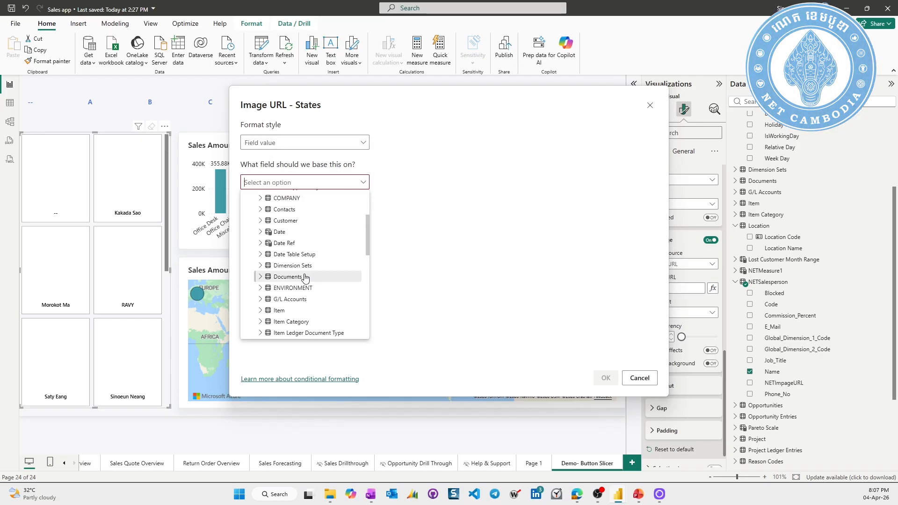
pyautogui.scroll(-2, 287, 291)
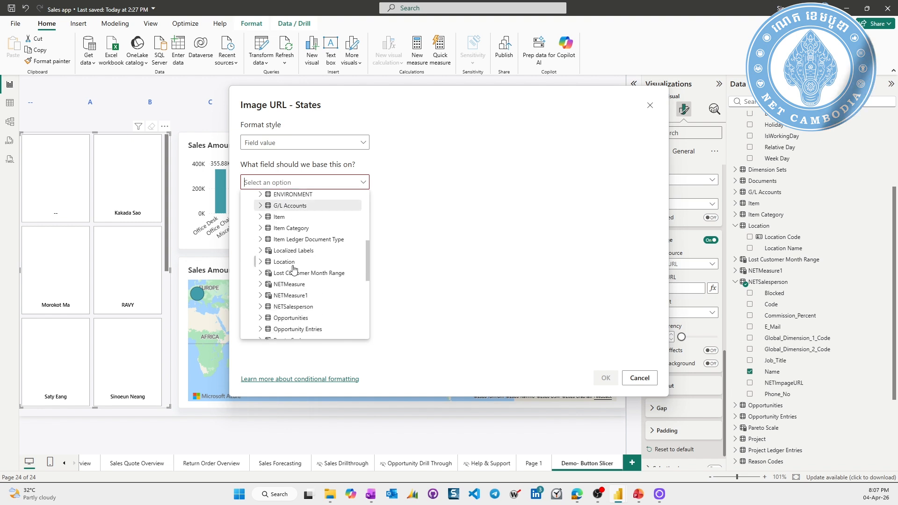
pyautogui.click(260, 296)
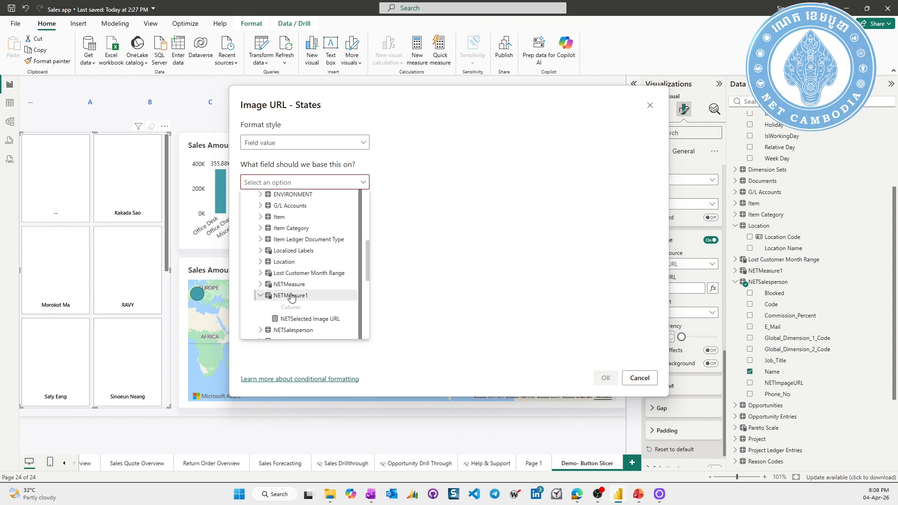
pyautogui.click(315, 318)
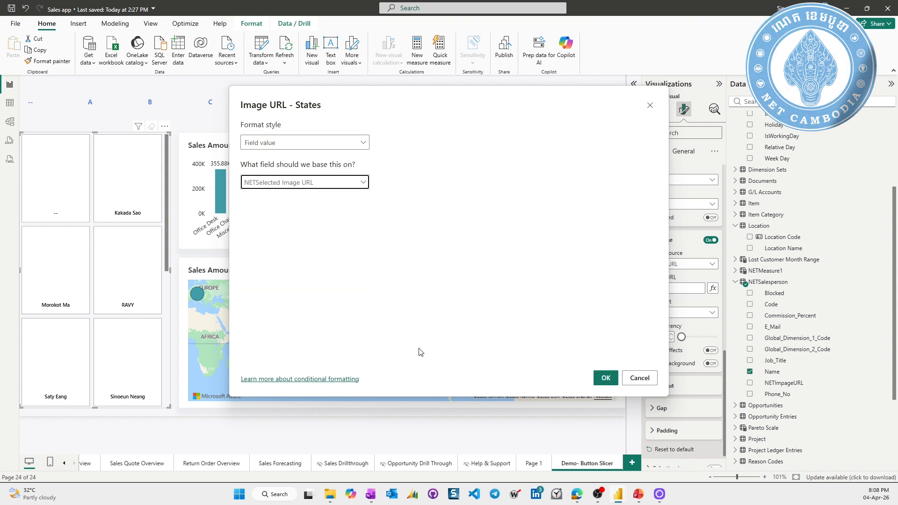
pyautogui.click(605, 378)
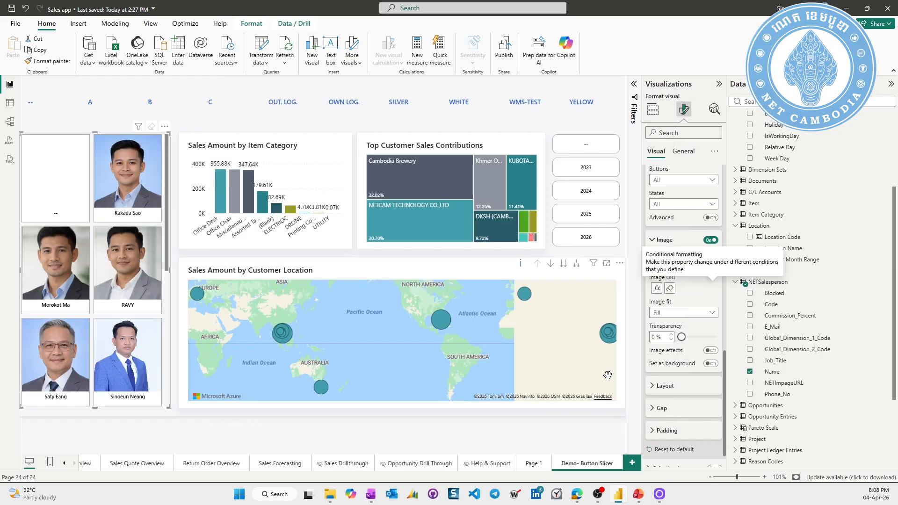
pyautogui.scroll(-1, 92, 300)
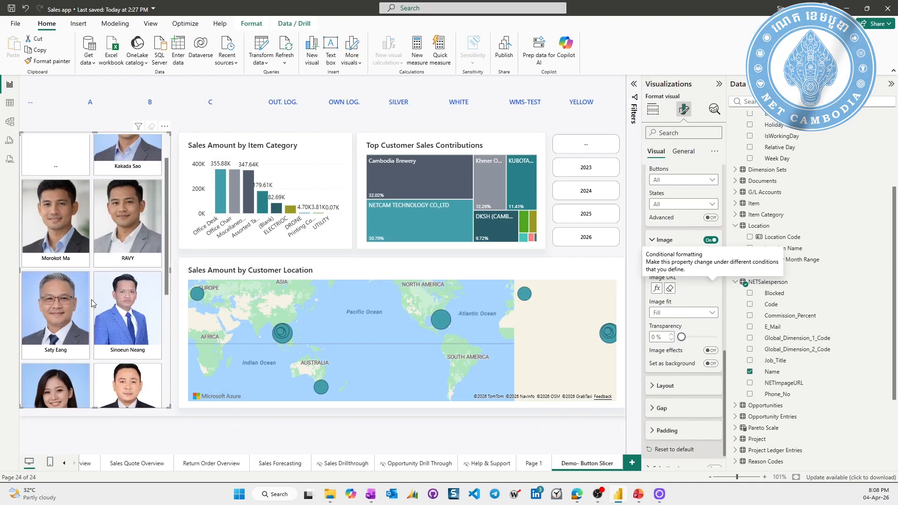
pyautogui.scroll(1, 92, 301)
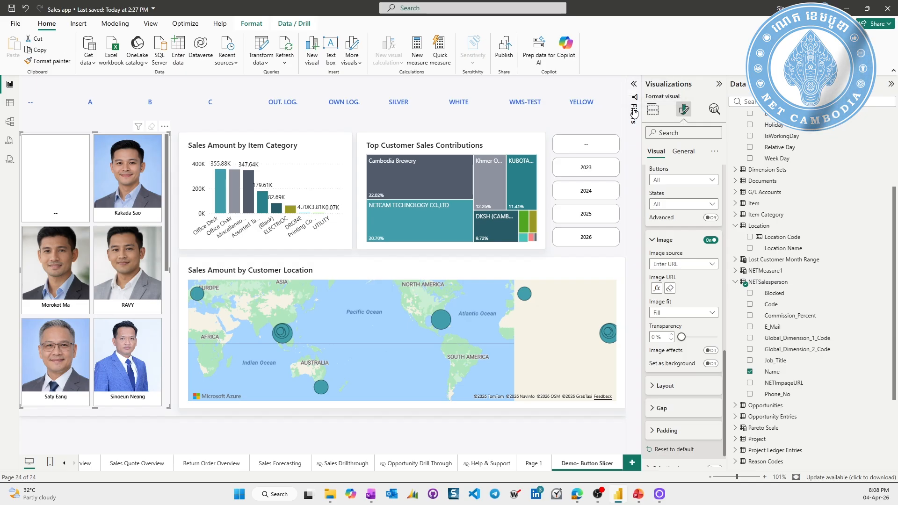
# Exclude (Blank) from the salesperson slicer with the visual-level Name filter and look through the remaining buttons
pyautogui.click(635, 86)
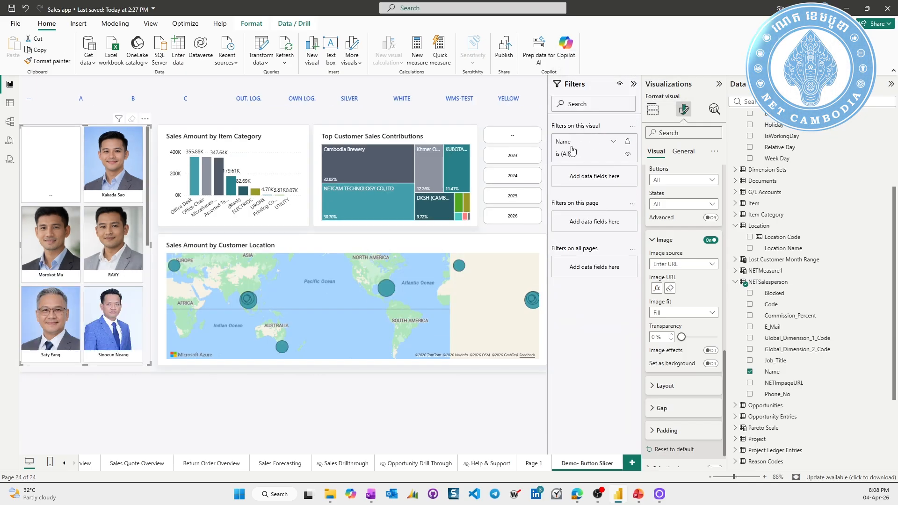
pyautogui.click(576, 158)
pyautogui.click(563, 215)
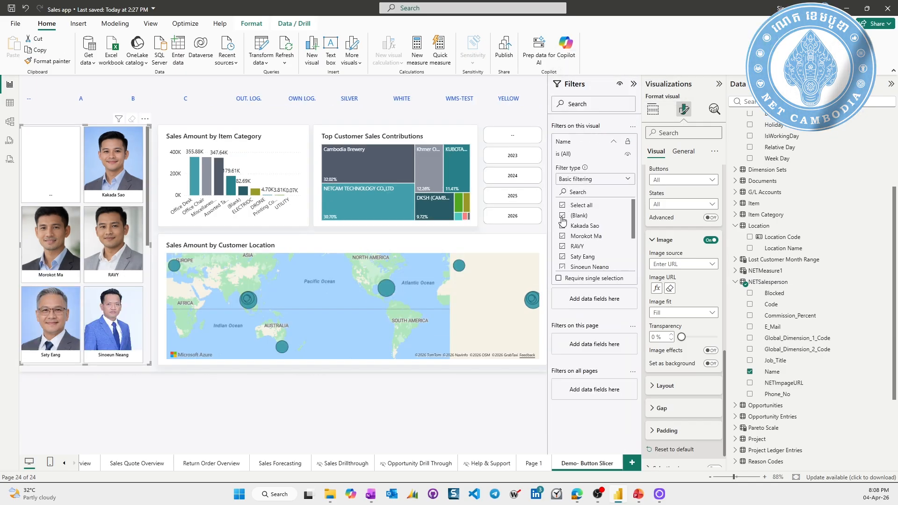
pyautogui.click(633, 85)
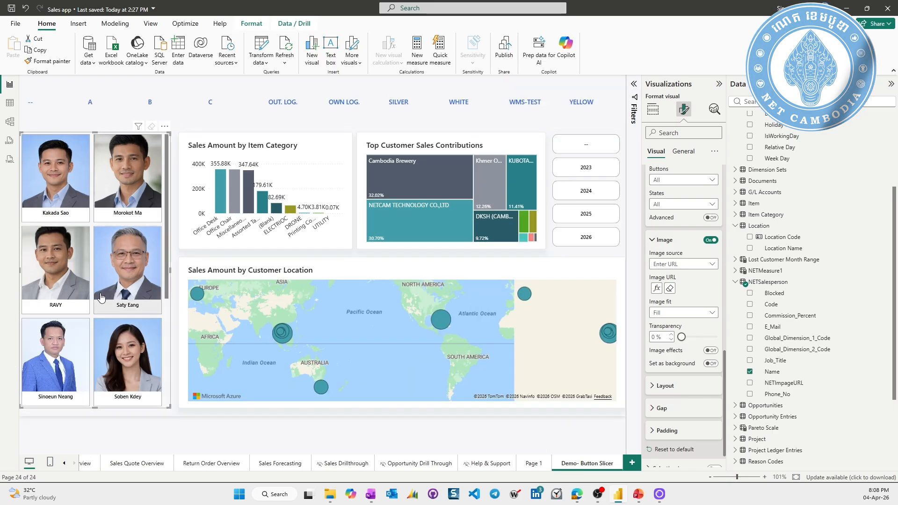
pyautogui.scroll(-3, 85, 305)
pyautogui.scroll(3, 85, 305)
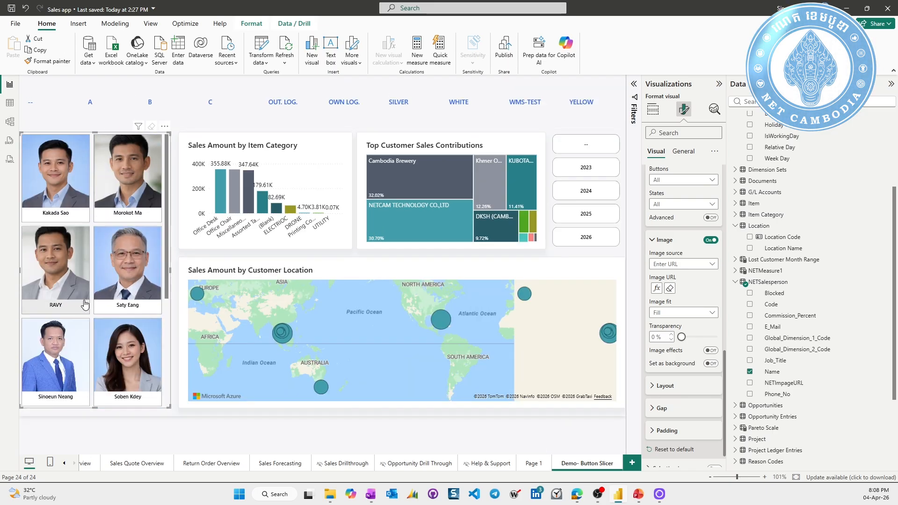
# Test the salesperson slicer by selecting and clearing several photo buttons and examine how the charts and map respond
pyautogui.click(105, 277)
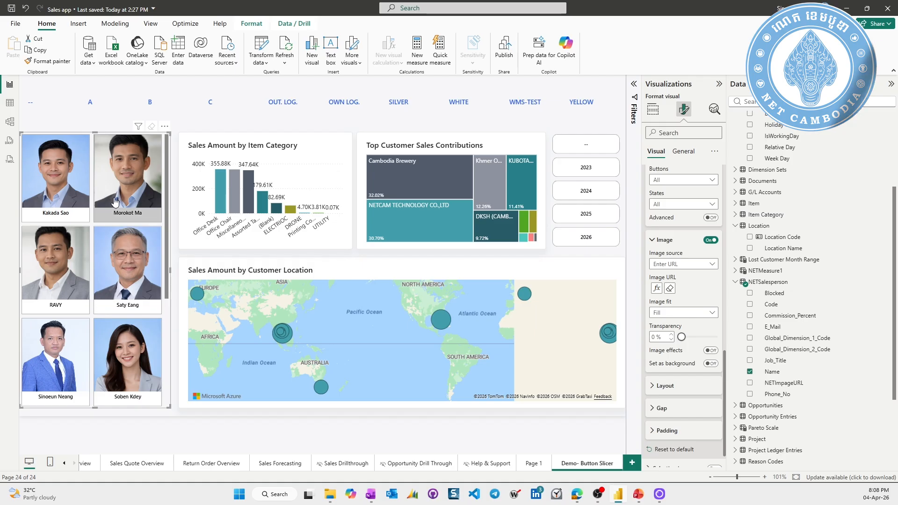
pyautogui.click(123, 183)
pyautogui.click(64, 188)
pyautogui.click(62, 276)
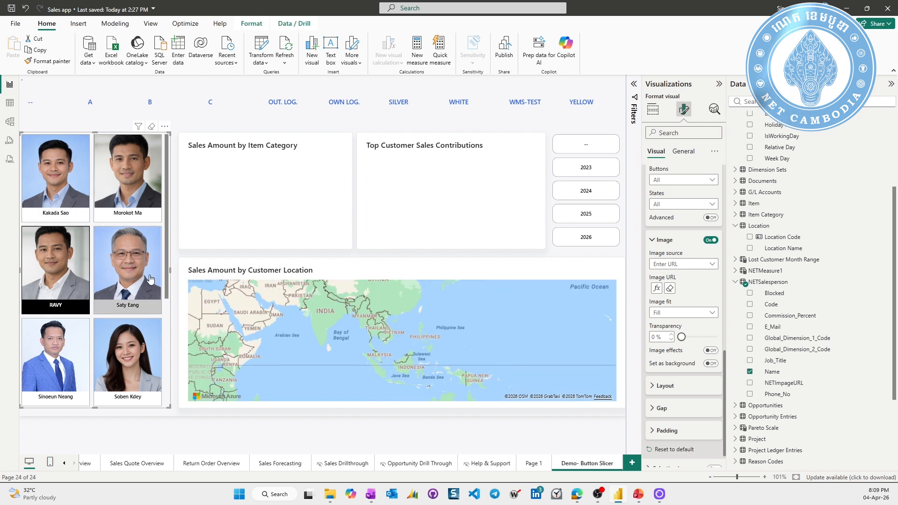
pyautogui.click(66, 361)
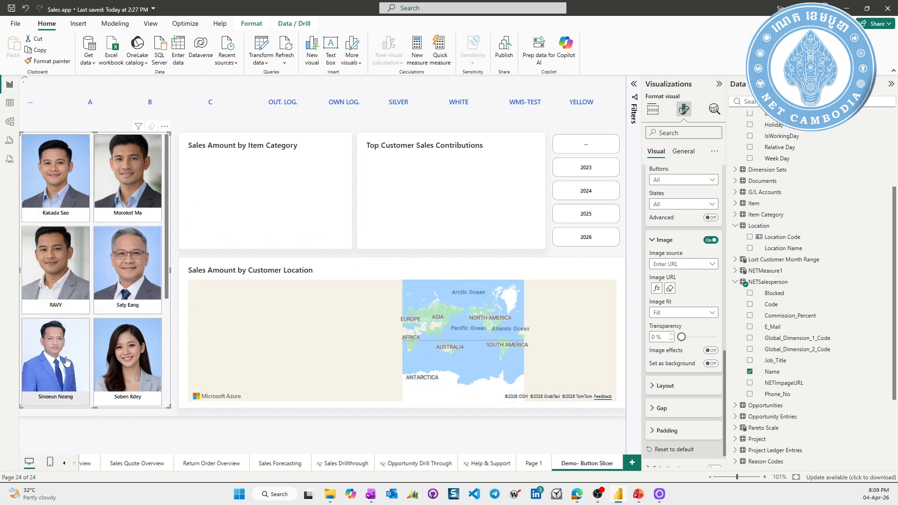
pyautogui.scroll(-2, 66, 360)
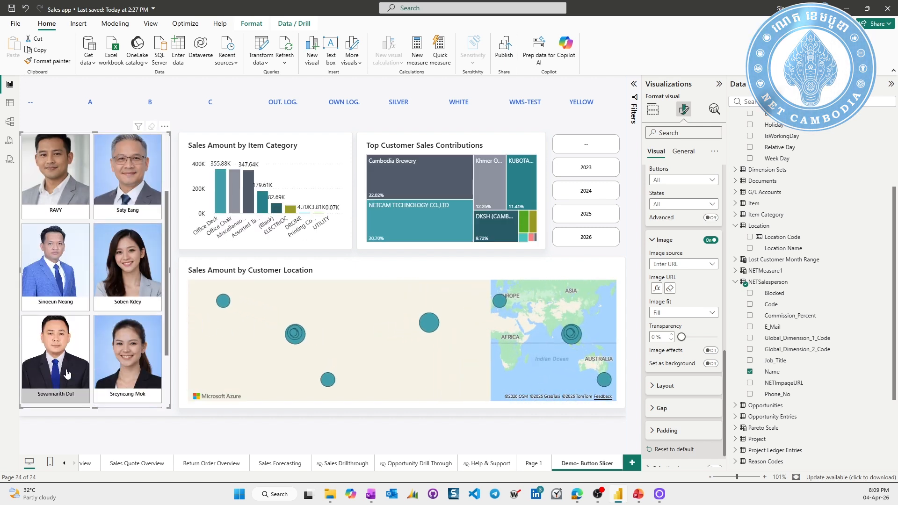
pyautogui.click(67, 373)
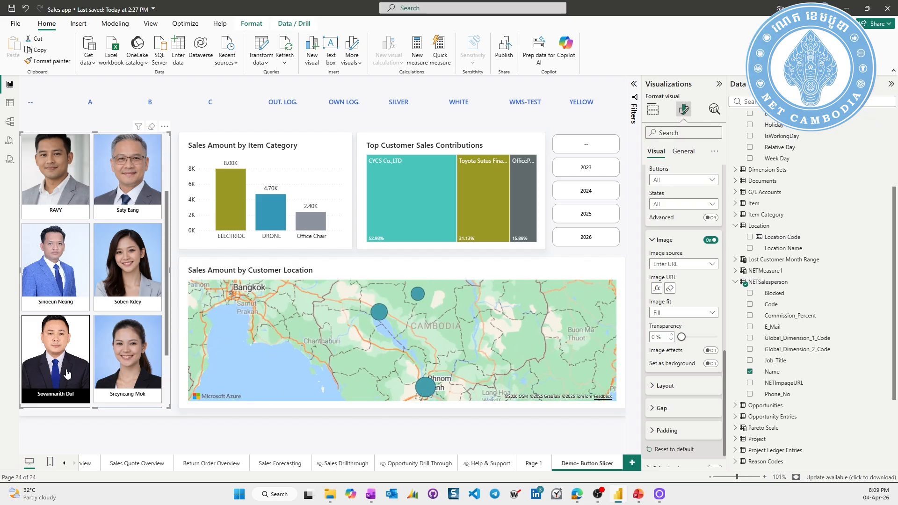
pyautogui.click(144, 353)
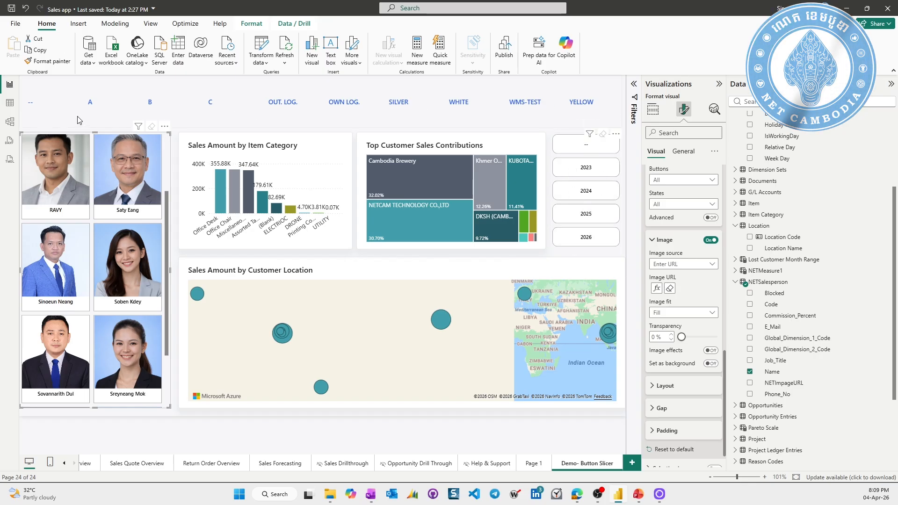
pyautogui.scroll(2, 90, 221)
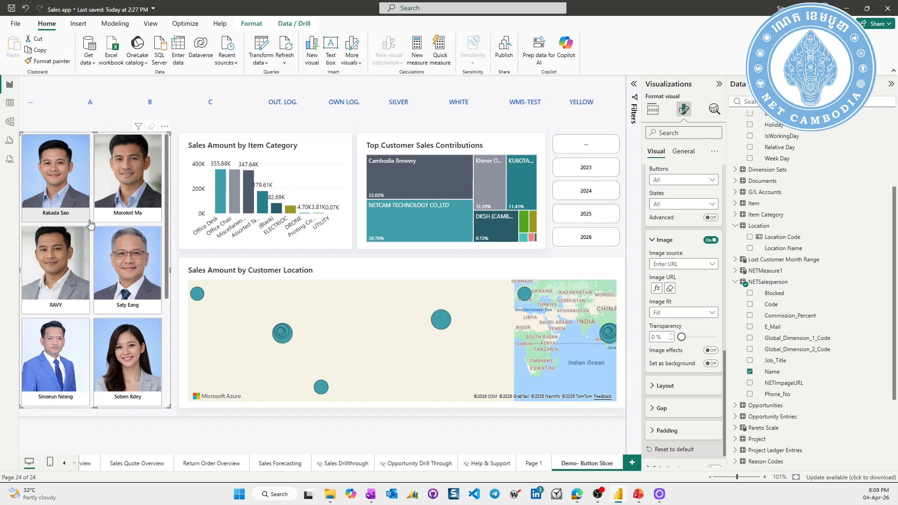
pyautogui.click(56, 349)
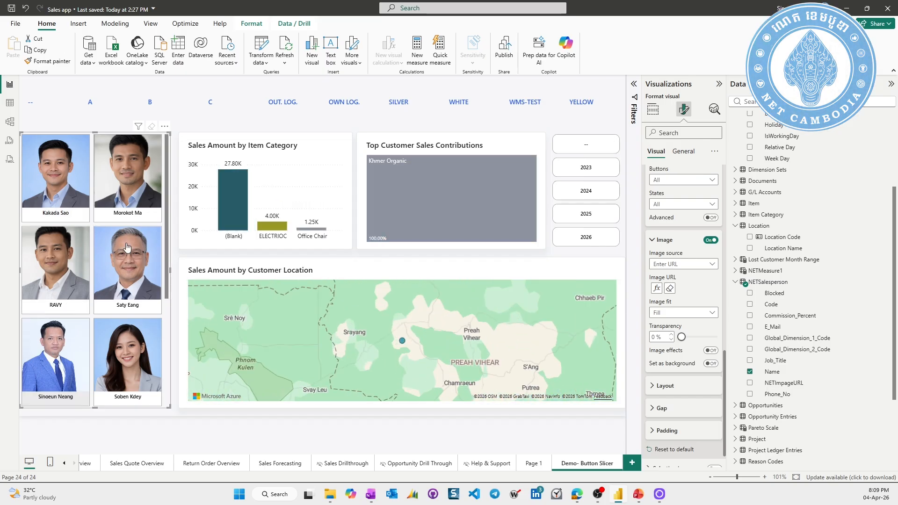
pyautogui.scroll(-3, 122, 255)
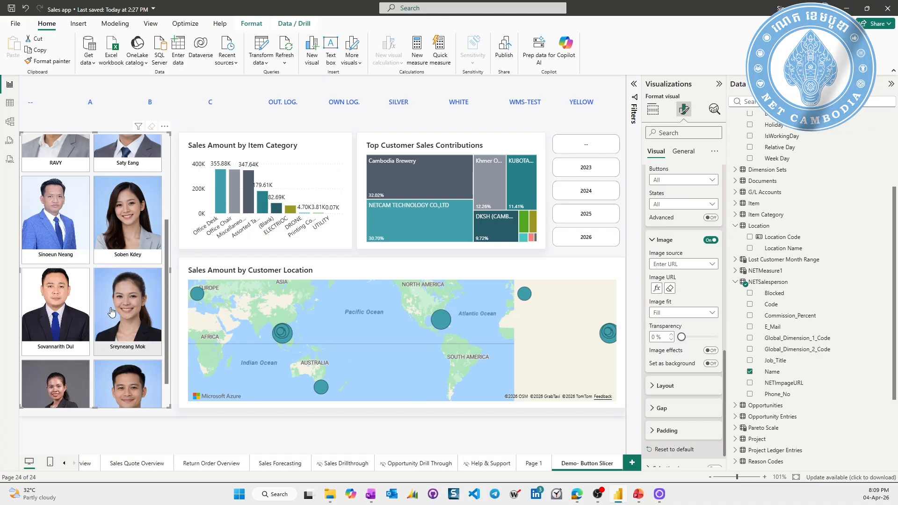